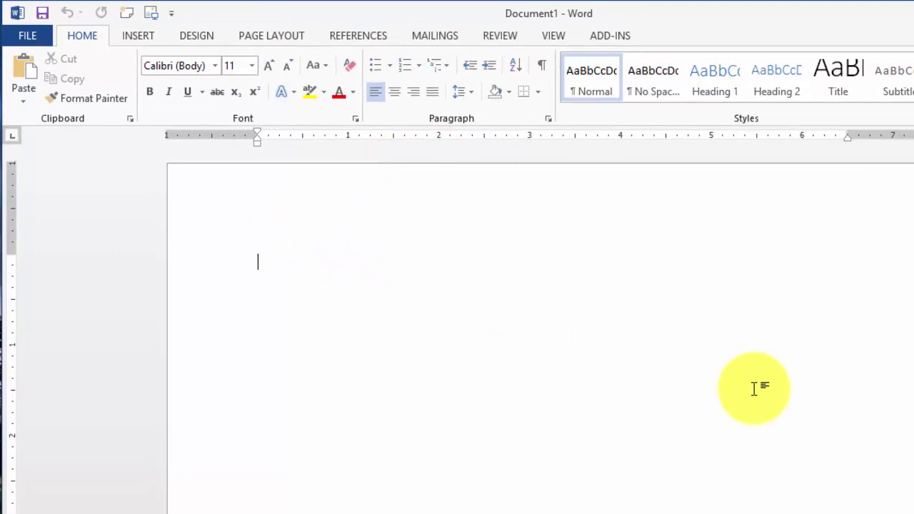
Paste the intro's opening sentence, then the rest of the intro and the six-topic list.
{"action": "type", "text": "In this session we are going to cover:"}
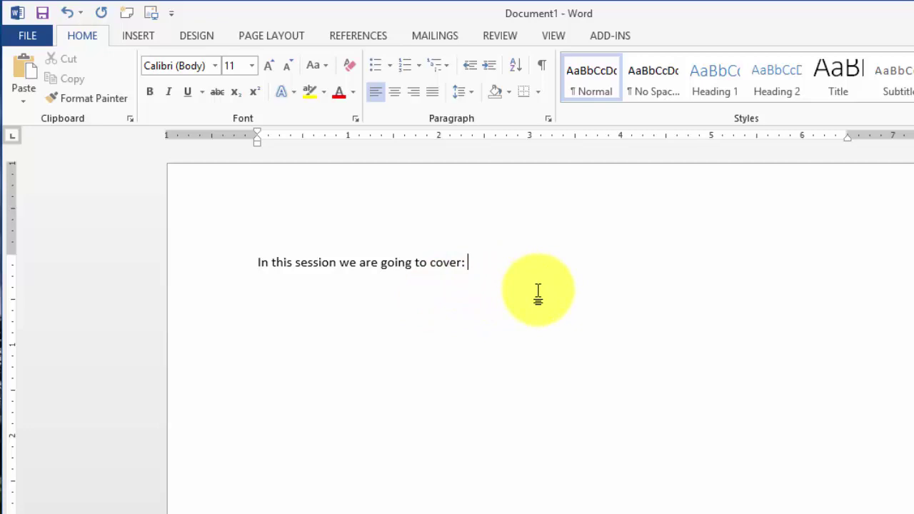
{"action": "type", "text": "some very basic concepts in Word 2013 that pretty much everyone knows how to do but we will include them here anyway. We will tinker with Fonts Paragraph formatting Applying styles Quick tips Search and replace Copying and pasting"}
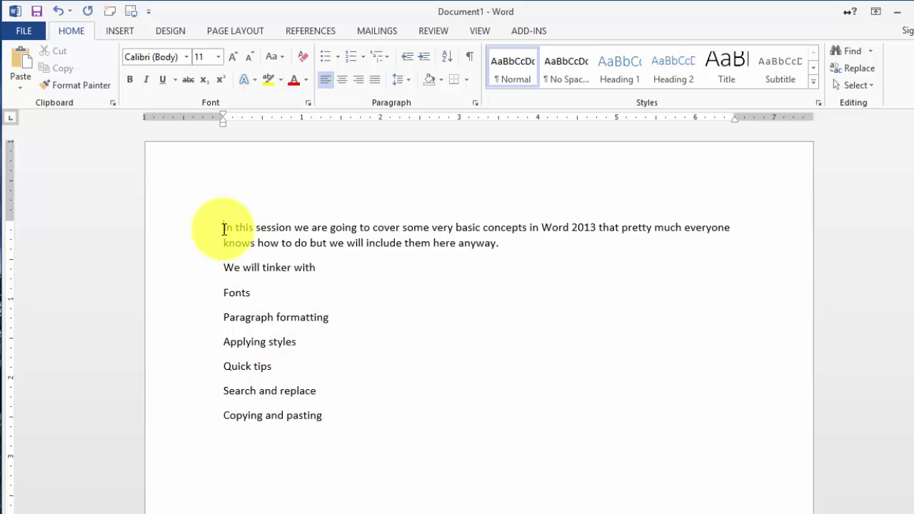
Add a blank line above the intro and type the title 'Basic Features'.
{"action": "key", "text": "Return"}
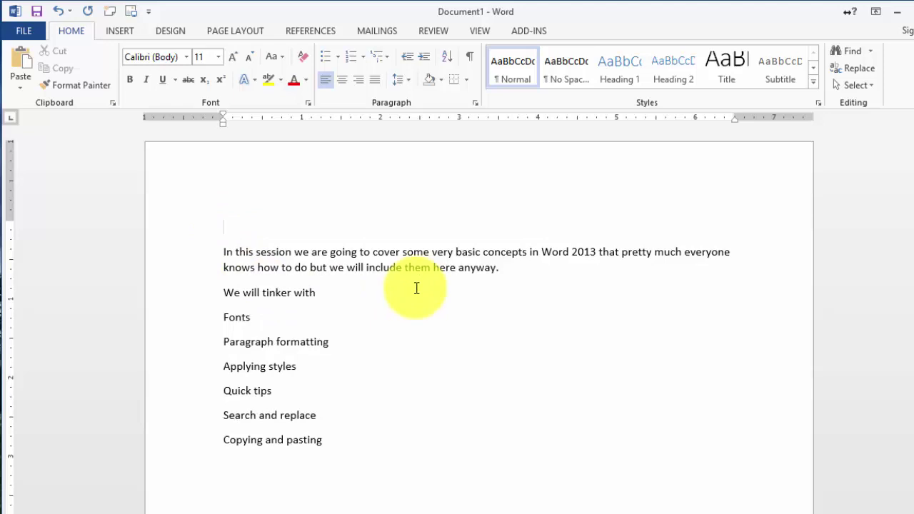
{"action": "type", "text": "Basic Features"}
{"action": "left_click_drag", "start_coordinate": [303, 227], "coordinate": [204, 230]}
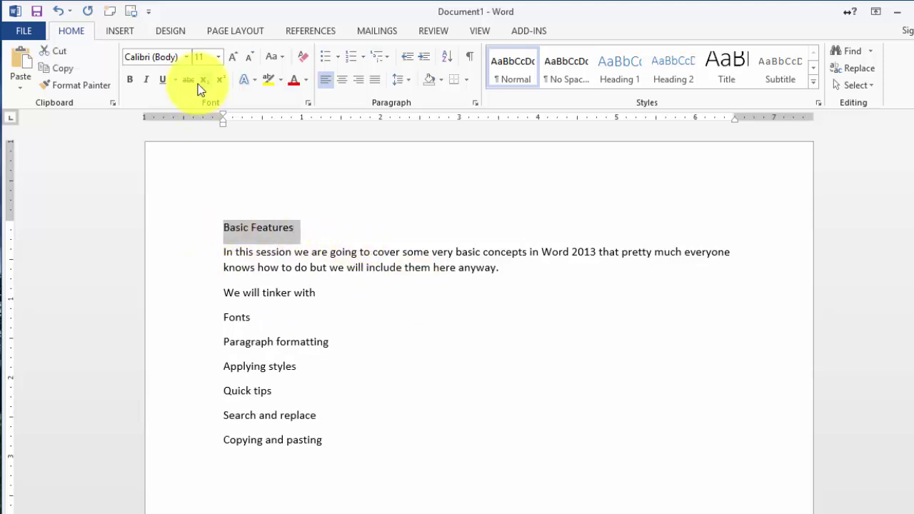
Format the title in Aharoni, starting at 18 pt and resizing it to 26 pt.
{"action": "left_click", "coordinate": [219, 59]}
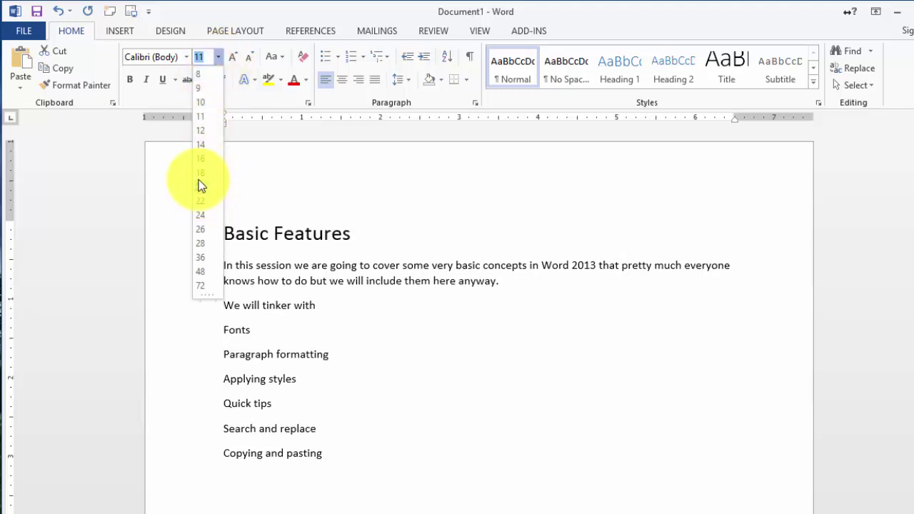
{"action": "left_click", "coordinate": [200, 174]}
{"action": "left_click", "coordinate": [185, 57]}
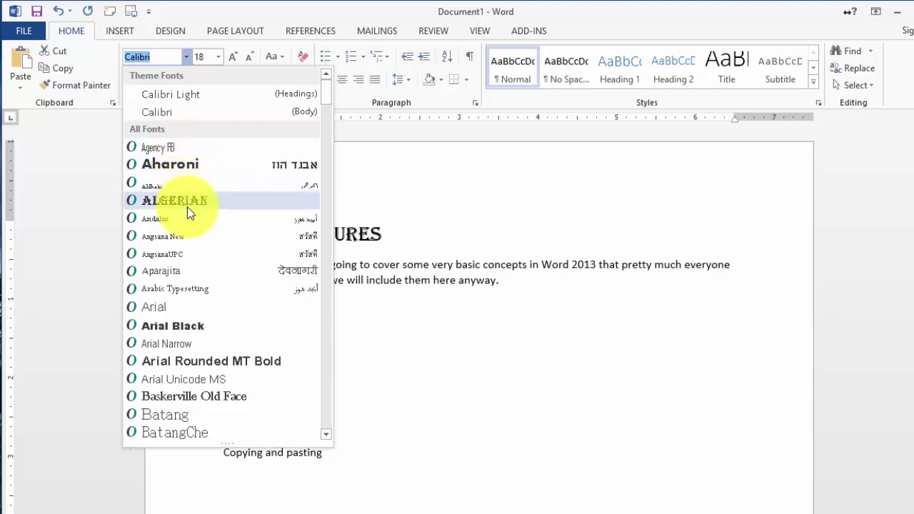
{"action": "left_click", "coordinate": [218, 166]}
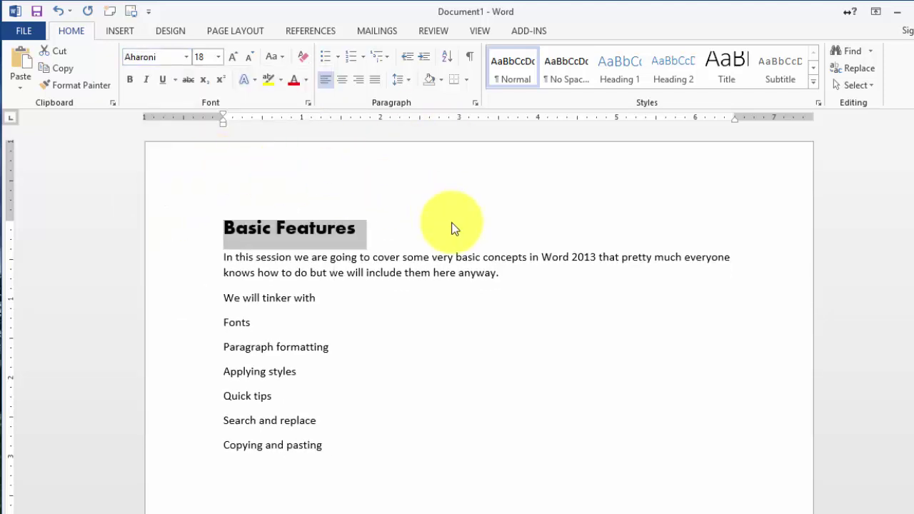
{"action": "left_click", "coordinate": [233, 58]}
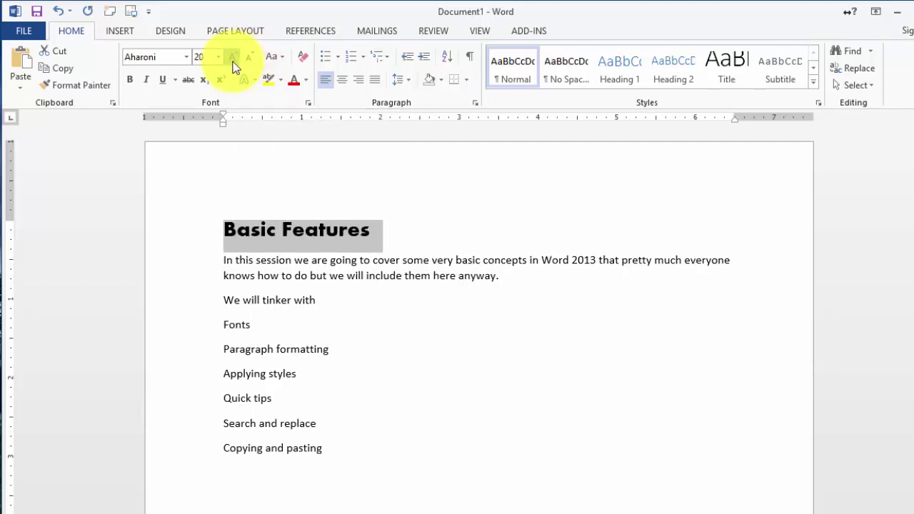
{"action": "left_click", "coordinate": [233, 58]}
{"action": "left_click", "coordinate": [233, 58]}
{"action": "left_click", "coordinate": [233, 59]}
{"action": "left_click", "coordinate": [232, 59]}
{"action": "left_click", "coordinate": [233, 58]}
{"action": "left_click", "coordinate": [246, 60]}
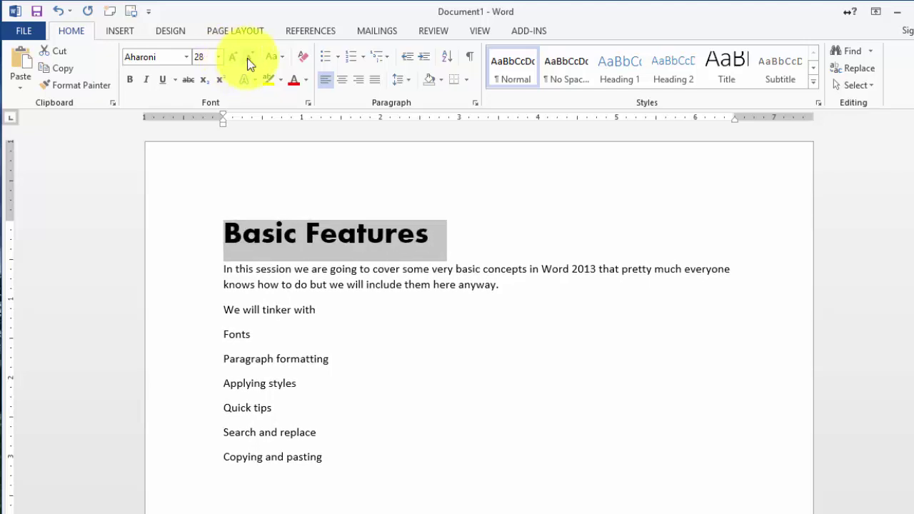
{"action": "left_click", "coordinate": [247, 58]}
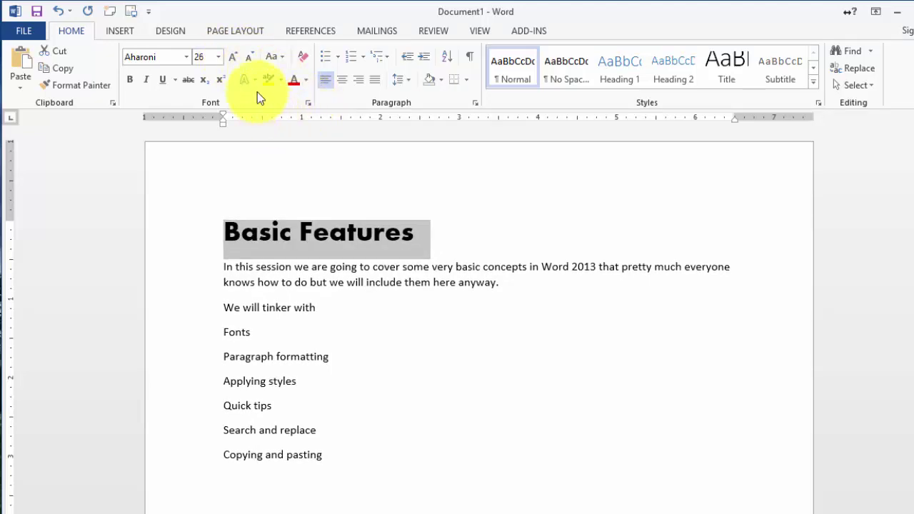
Change the title's case to UPPERCASE so it reads 'BASIC FEATURES'.
{"action": "left_click", "coordinate": [282, 57]}
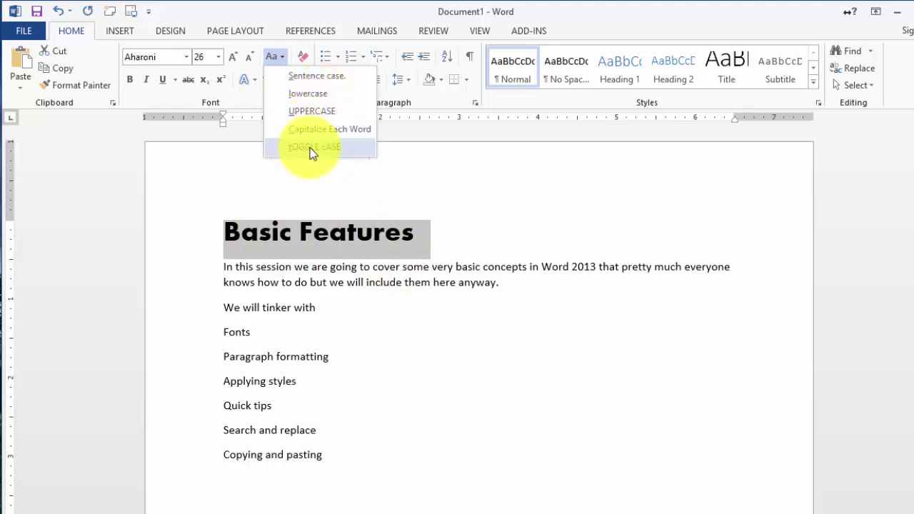
{"action": "left_click", "coordinate": [310, 116]}
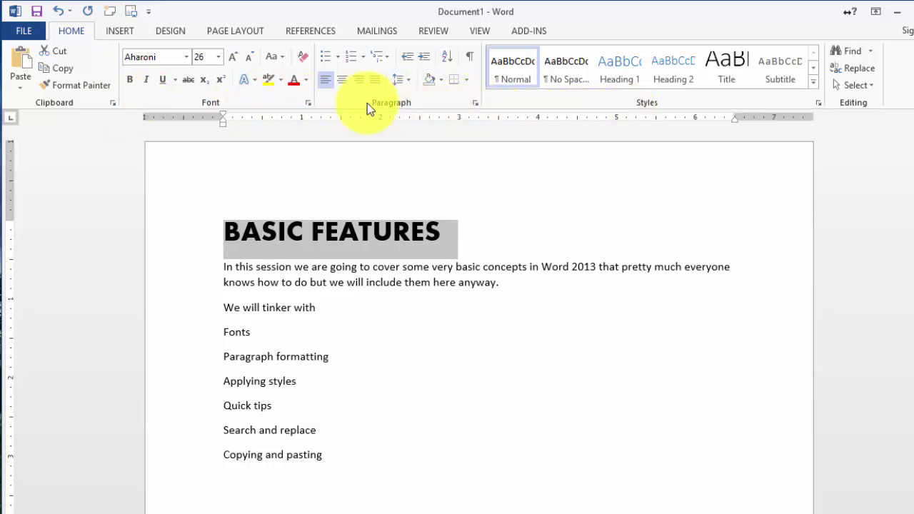
{"action": "left_click", "coordinate": [308, 109]}
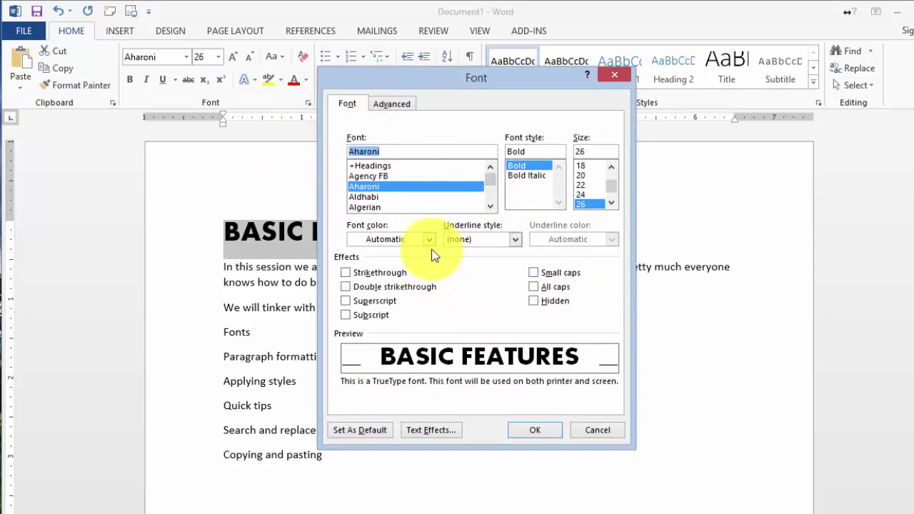
{"action": "left_click", "coordinate": [389, 103]}
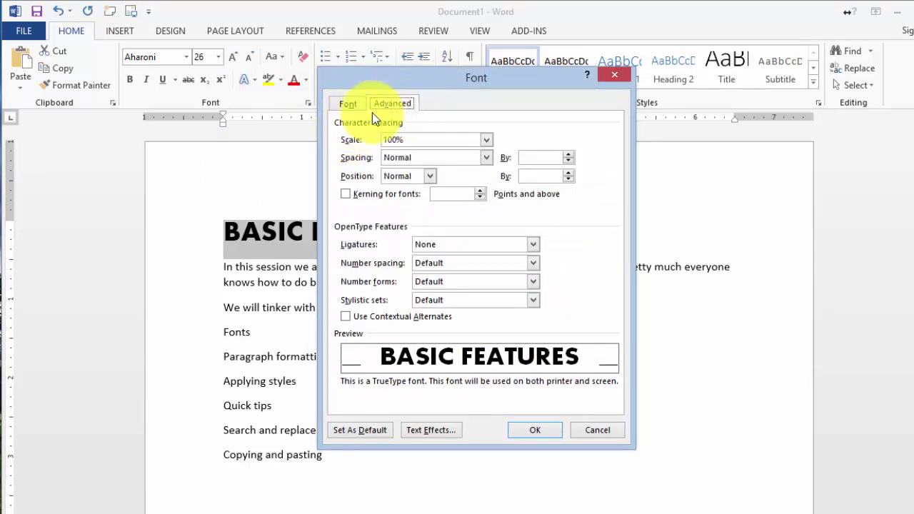
{"action": "left_click", "coordinate": [608, 430]}
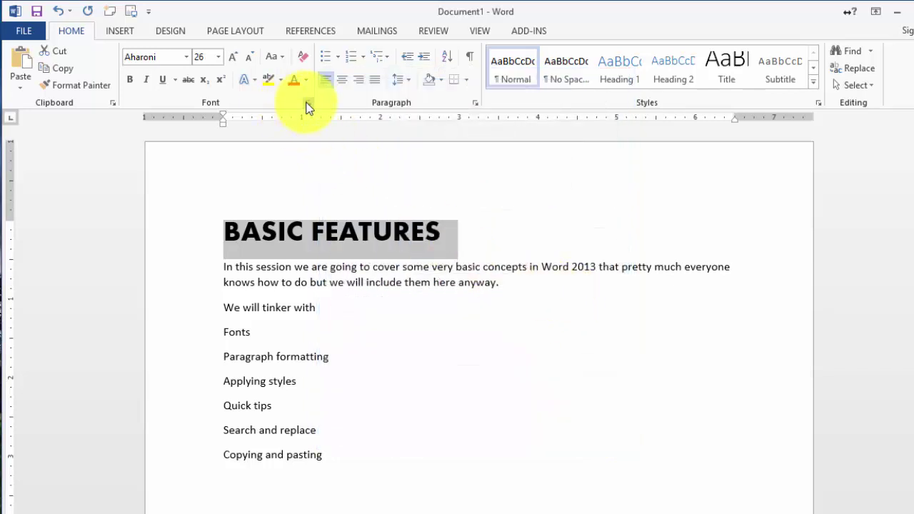
{"action": "left_click", "coordinate": [308, 103]}
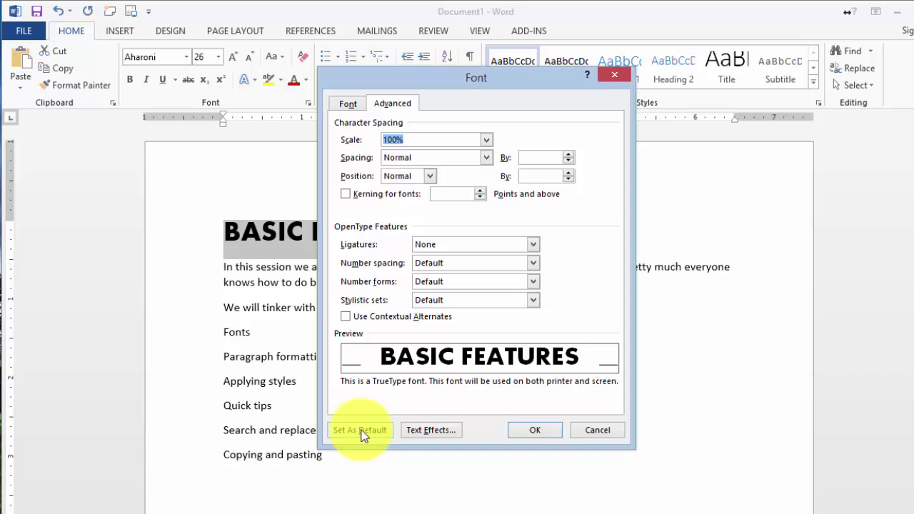
{"action": "left_click", "coordinate": [350, 105]}
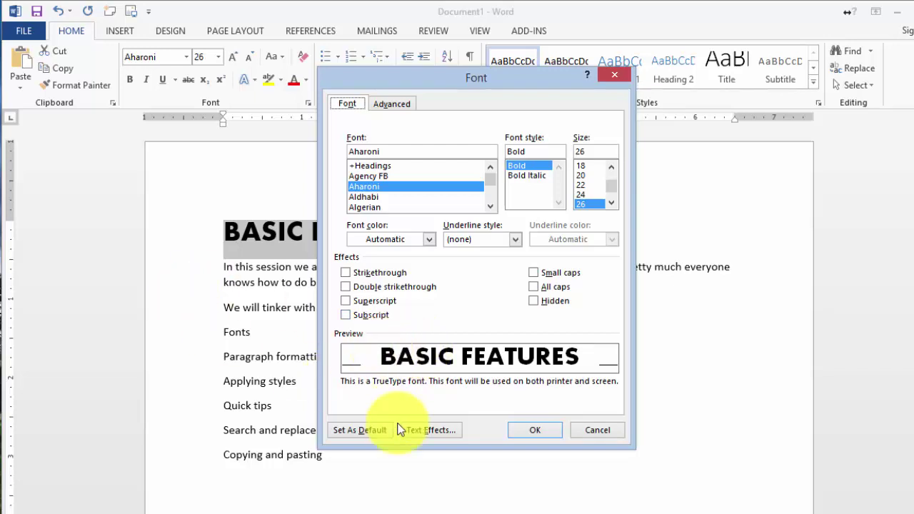
Apply the Title style to 'BASIC FEATURES' and select the topics from Fonts to Copying and pasting.
{"action": "left_click", "coordinate": [543, 434]}
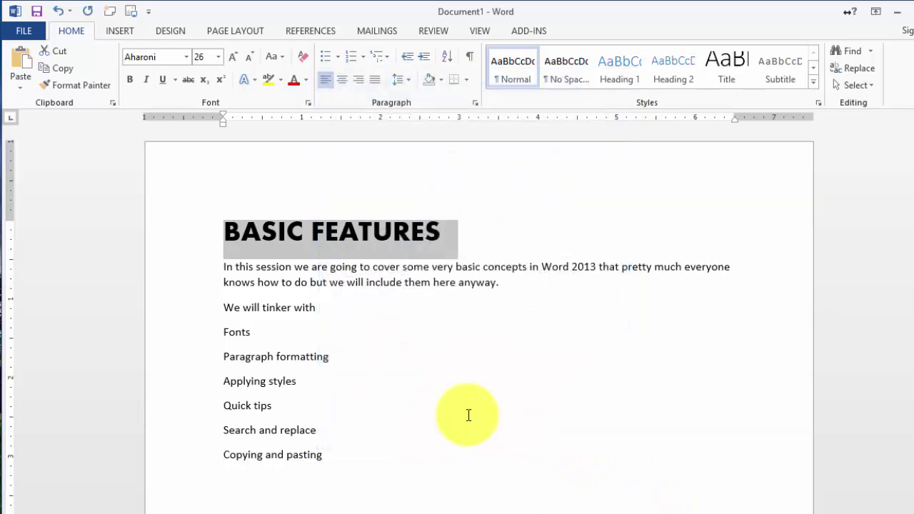
{"action": "left_click", "coordinate": [296, 303]}
{"action": "left_click_drag", "start_coordinate": [447, 235], "coordinate": [245, 231]}
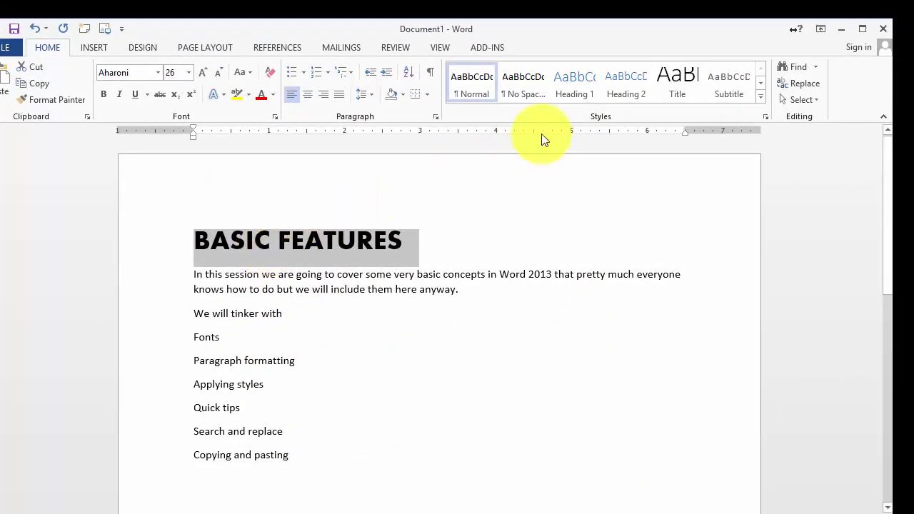
{"action": "left_click", "coordinate": [677, 88]}
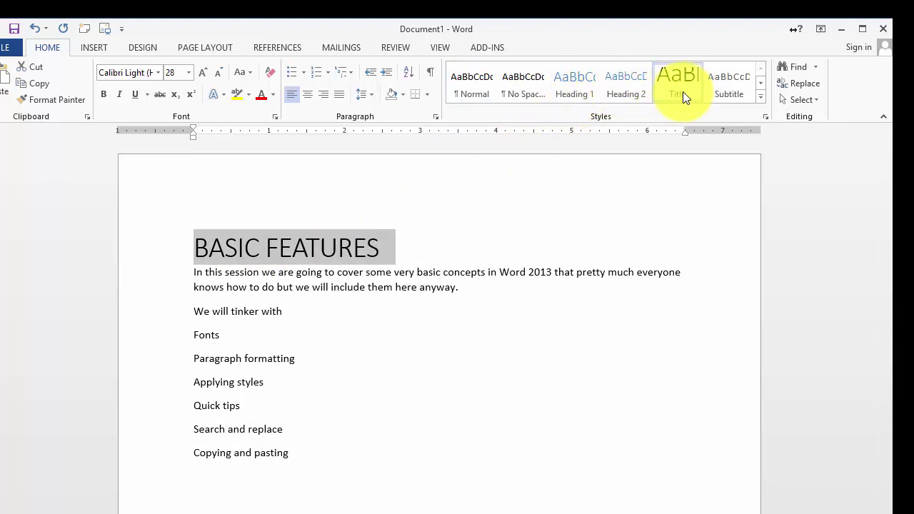
{"action": "left_click", "coordinate": [627, 88]}
{"action": "left_click", "coordinate": [571, 84]}
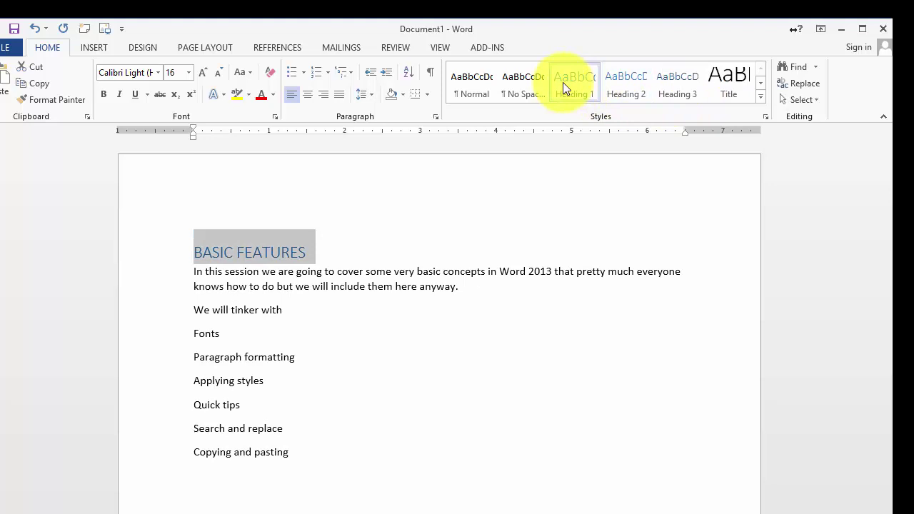
{"action": "left_click", "coordinate": [509, 88]}
{"action": "left_click", "coordinate": [717, 89]}
{"action": "left_click", "coordinate": [197, 328]}
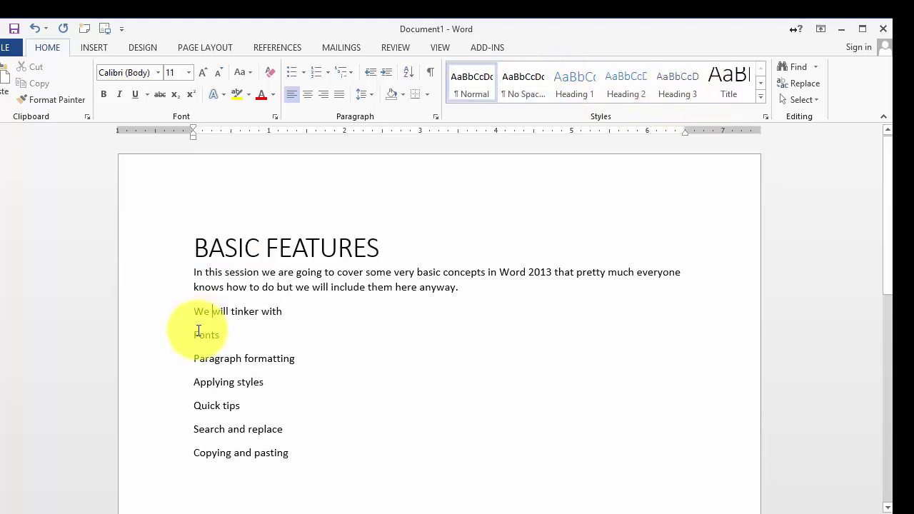
{"action": "left_click_drag", "start_coordinate": [197, 336], "coordinate": [273, 456]}
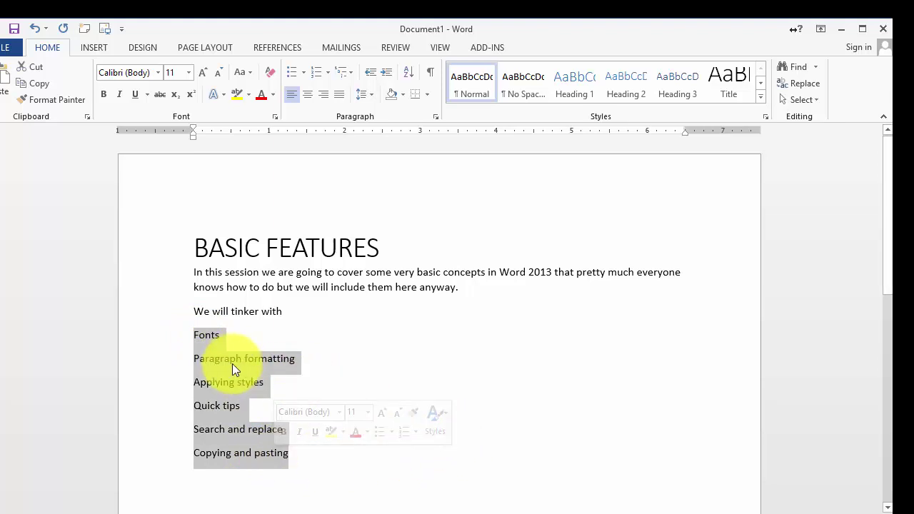
Bullet the six topics with the colourful arrow-style bullet, leaving numbering formats unapplied.
{"action": "left_click", "coordinate": [294, 73]}
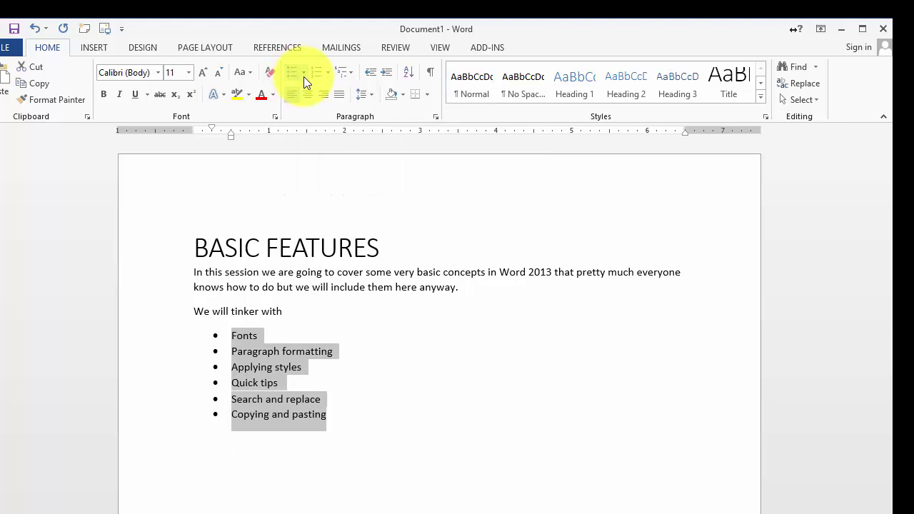
{"action": "left_click", "coordinate": [304, 74]}
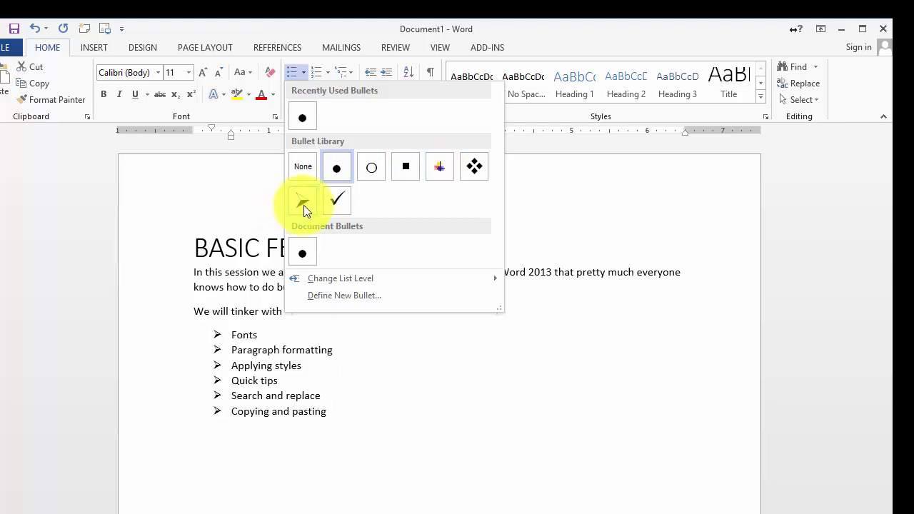
{"action": "left_click", "coordinate": [437, 169]}
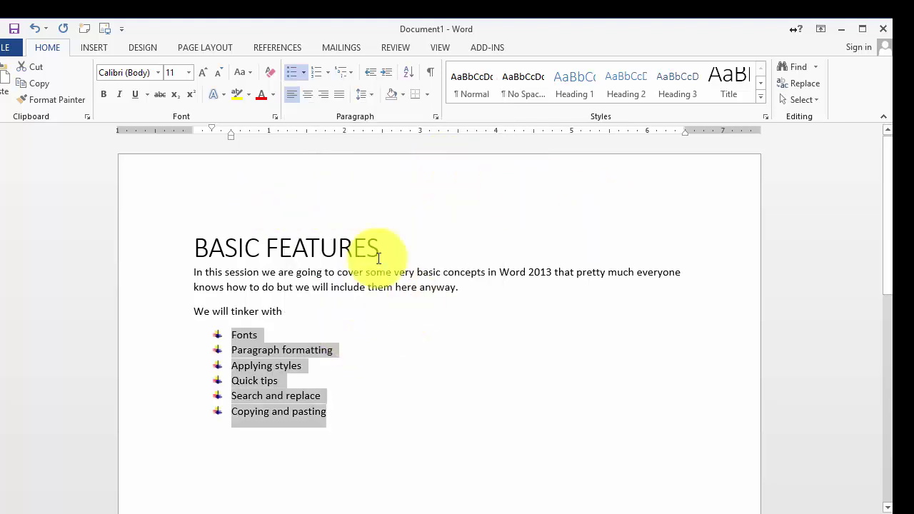
{"action": "left_click", "coordinate": [328, 79]}
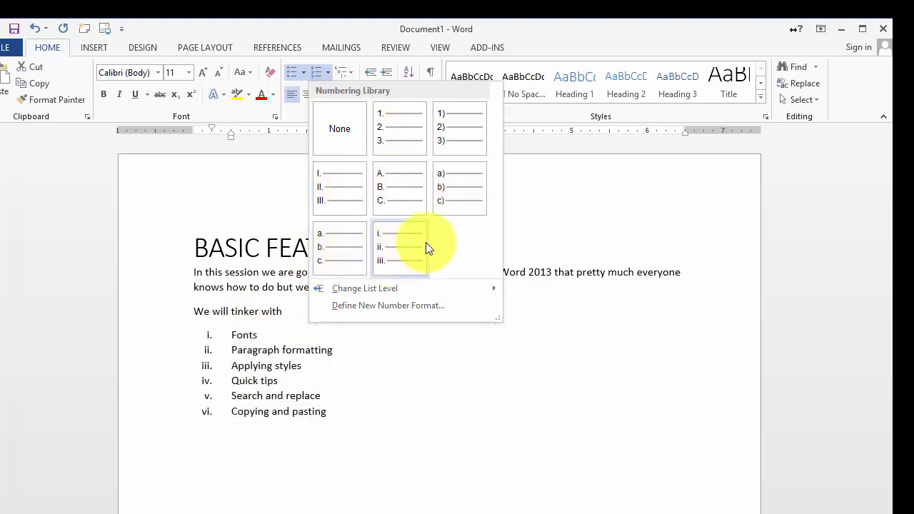
{"action": "left_click", "coordinate": [328, 26]}
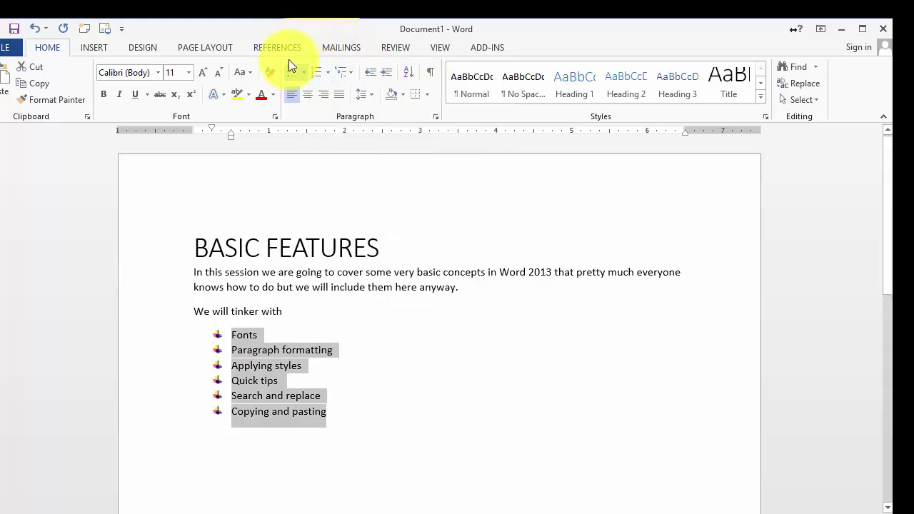
{"action": "left_click", "coordinate": [460, 287]}
{"action": "left_click", "coordinate": [338, 248]}
{"action": "left_click_drag", "start_coordinate": [396, 246], "coordinate": [218, 222]}
{"action": "left_click", "coordinate": [309, 97]}
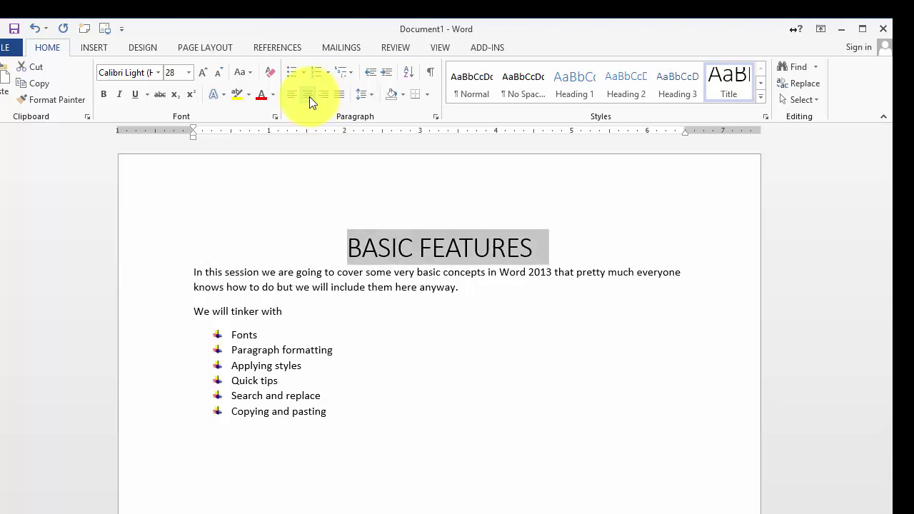
{"action": "left_click", "coordinate": [325, 97]}
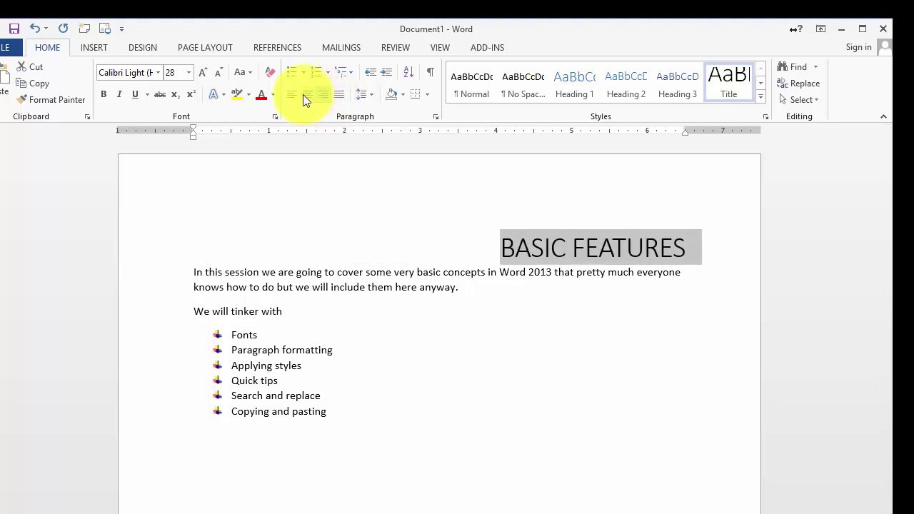
{"action": "left_click", "coordinate": [295, 95]}
{"action": "left_click", "coordinate": [341, 95]}
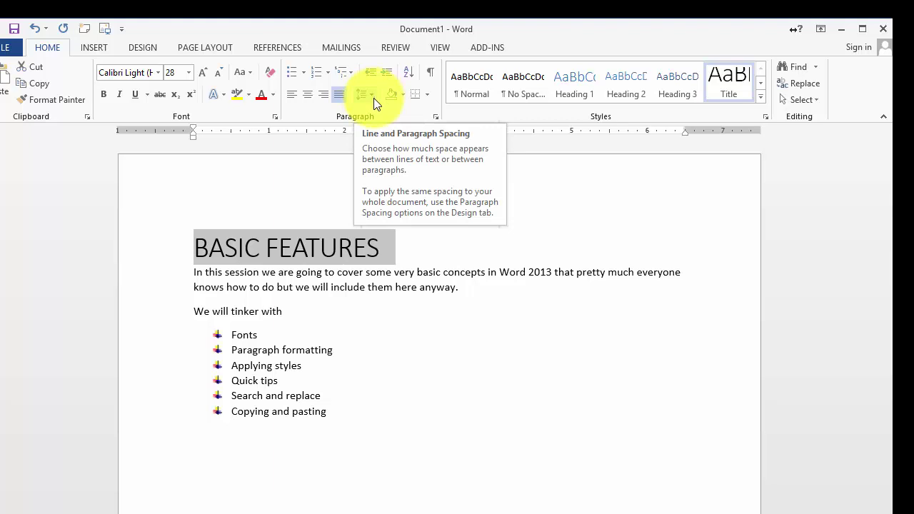
Set 2.0 line spacing on the title and intro paragraph.
{"action": "left_click", "coordinate": [347, 272]}
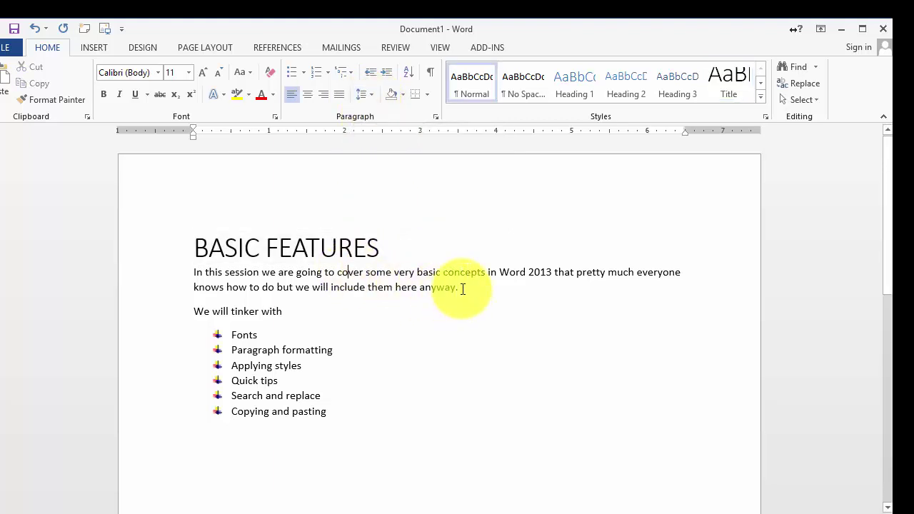
{"action": "triple_click", "coordinate": [244, 274]}
{"action": "left_click_drag", "start_coordinate": [244, 274], "coordinate": [194, 254]}
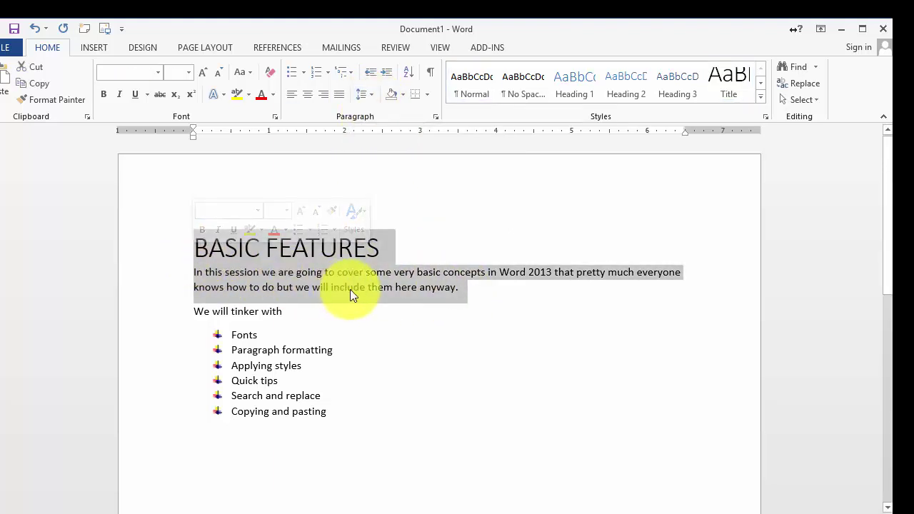
{"action": "left_click", "coordinate": [373, 96]}
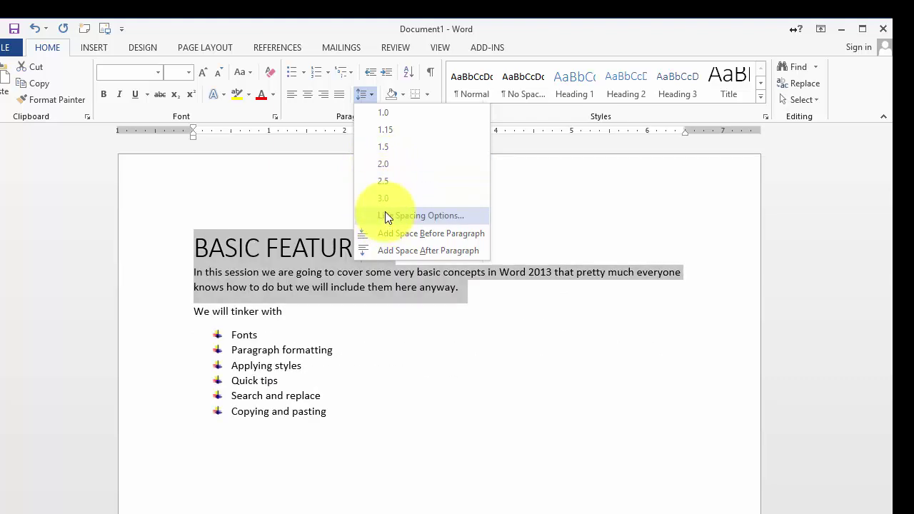
{"action": "left_click", "coordinate": [389, 165]}
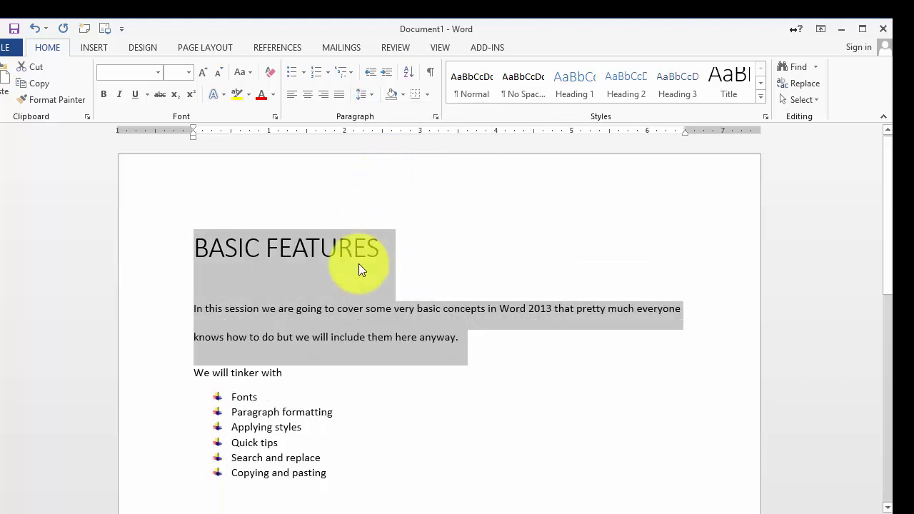
{"action": "left_click", "coordinate": [319, 259]}
Look through the Borders options in the intro paragraph without applying a border.
{"action": "left_click", "coordinate": [337, 311]}
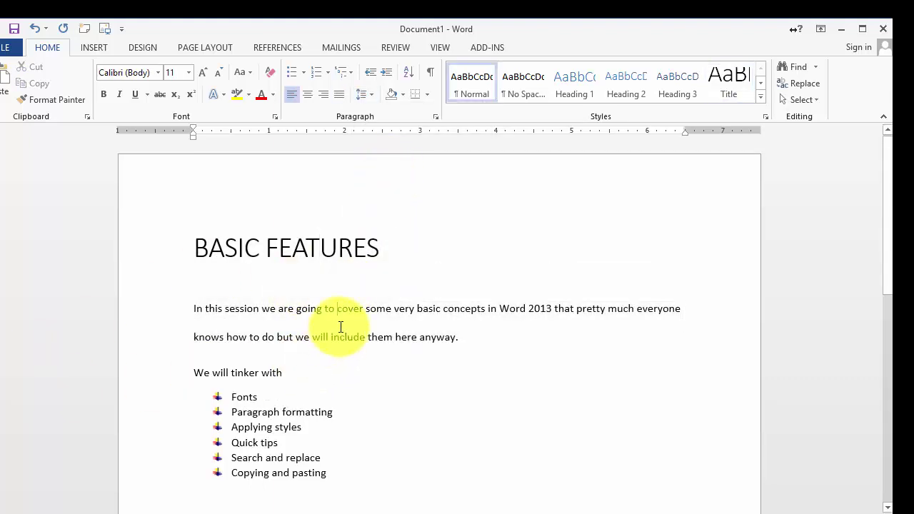
{"action": "left_click", "coordinate": [482, 338]}
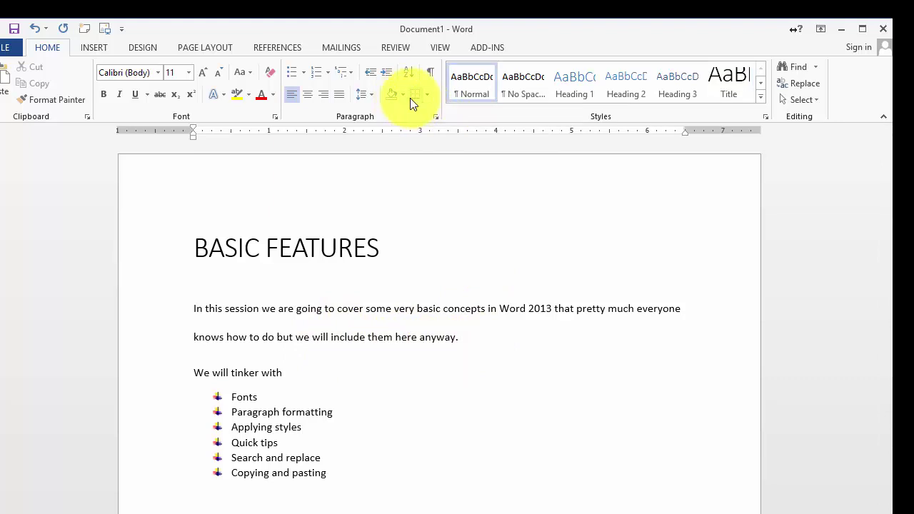
{"action": "left_click", "coordinate": [427, 99]}
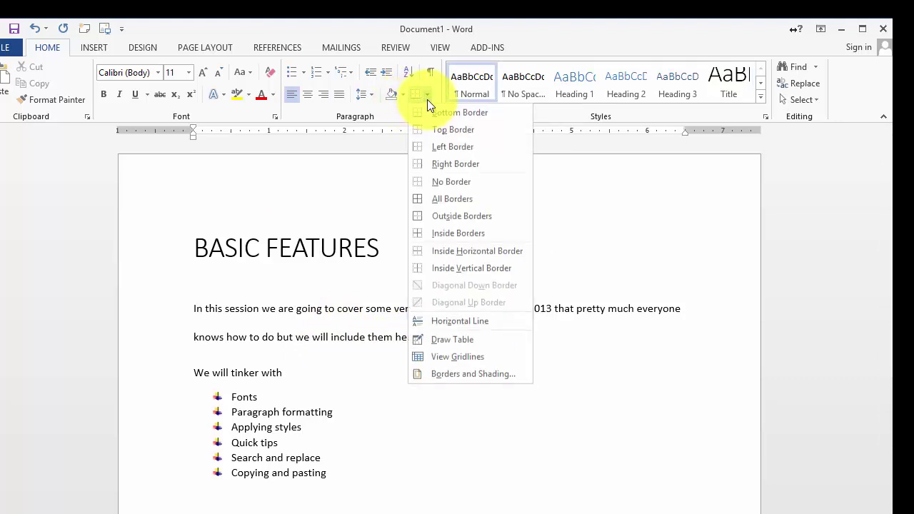
{"action": "left_click", "coordinate": [319, 351]}
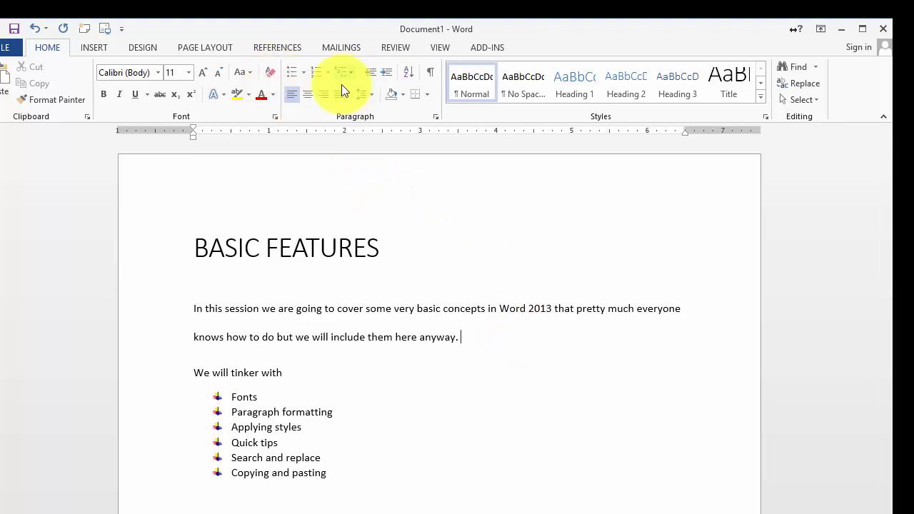
{"action": "left_click_drag", "start_coordinate": [473, 339], "coordinate": [179, 316]}
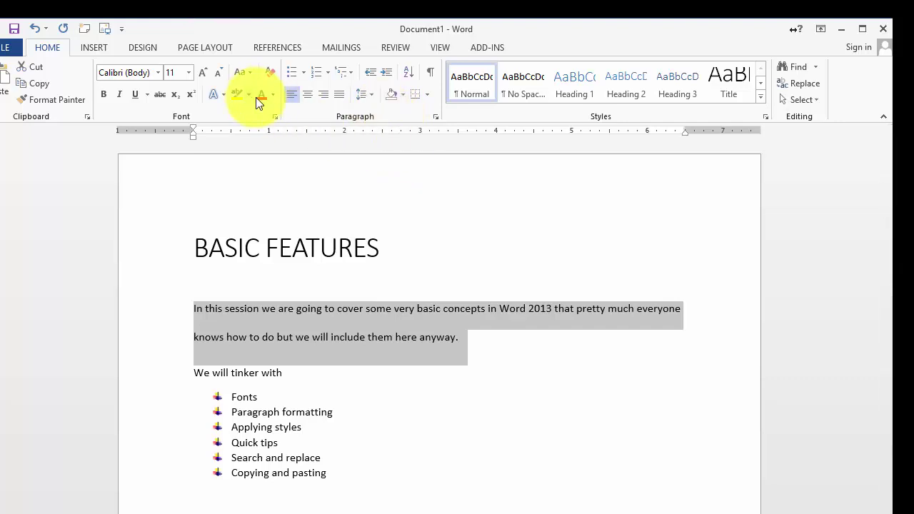
Add the Line and Paragraph Spacing command to the Quick Access Toolbar.
{"action": "right_click", "coordinate": [366, 95]}
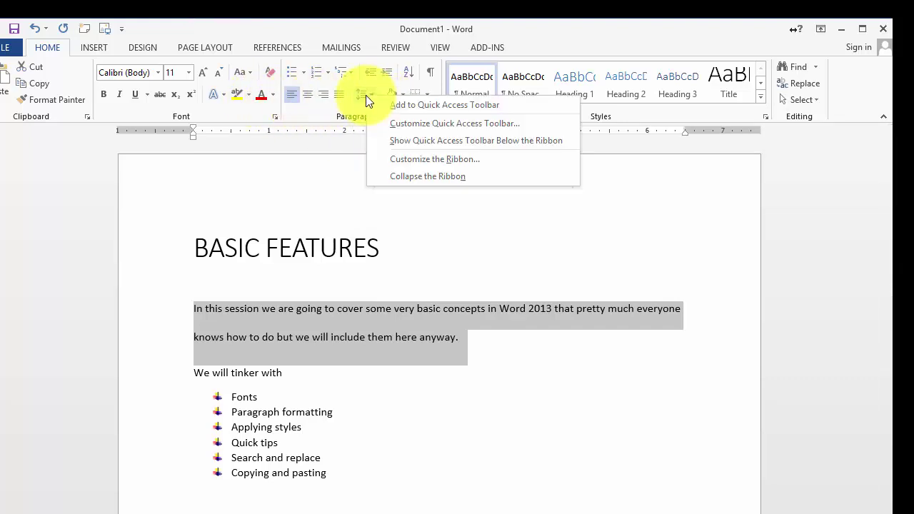
{"action": "left_click", "coordinate": [410, 112]}
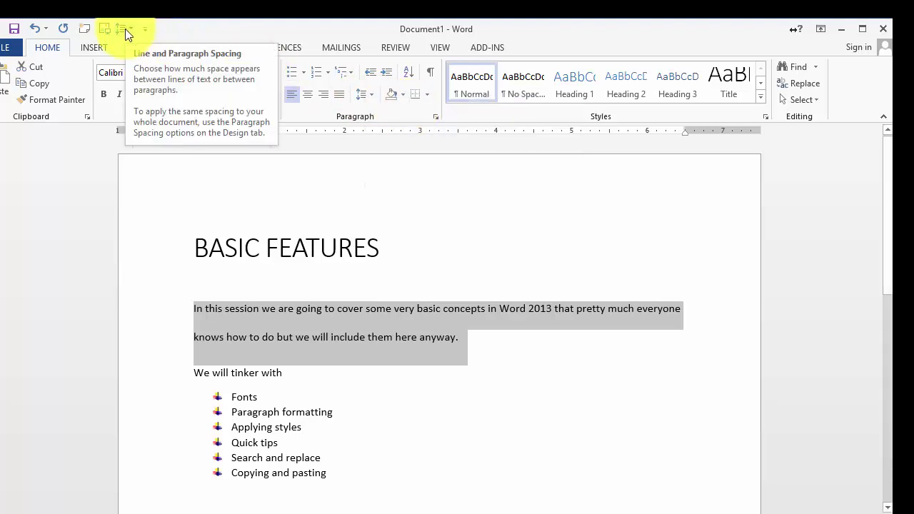
{"action": "left_click", "coordinate": [300, 395]}
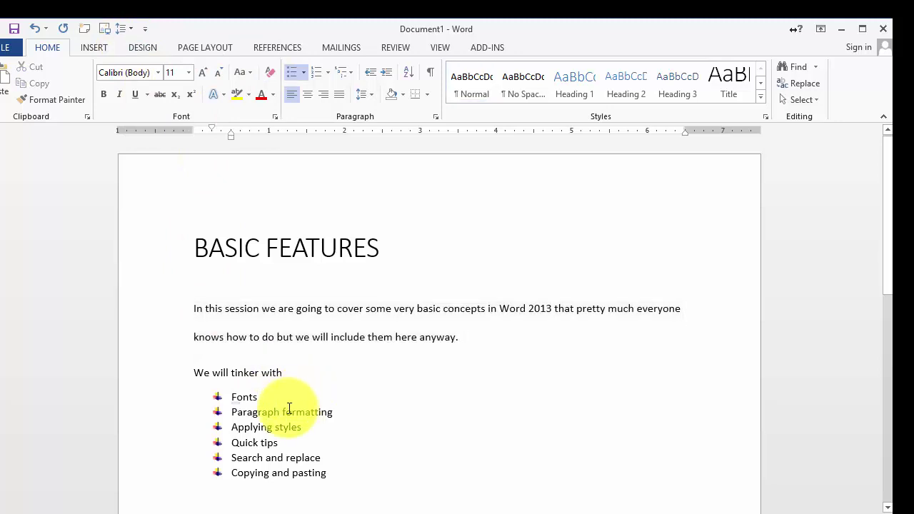
Make the 'Fonts' list item bold.
{"action": "double_click", "coordinate": [246, 398]}
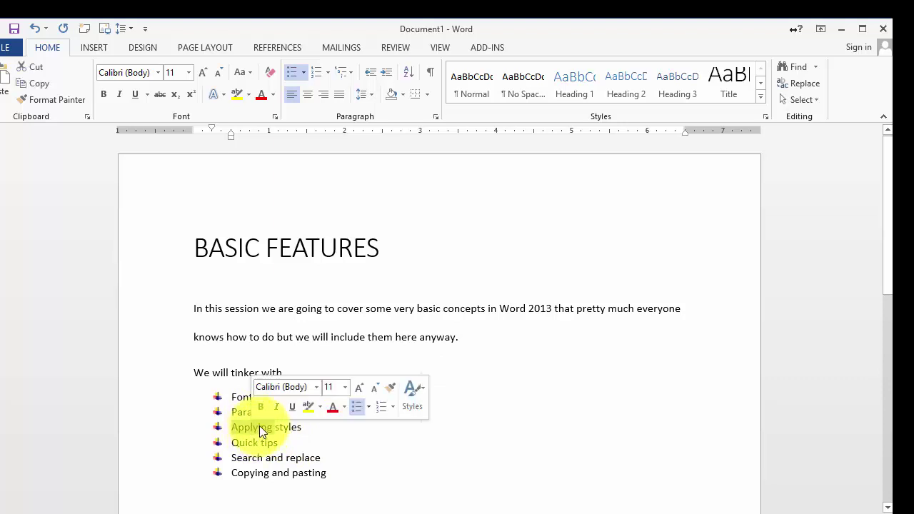
{"action": "double_click", "coordinate": [265, 429]}
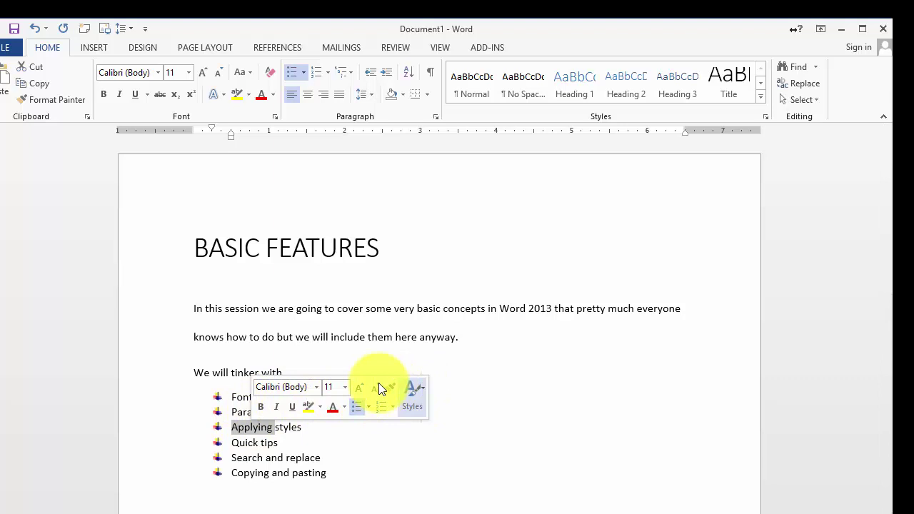
{"action": "double_click", "coordinate": [243, 396]}
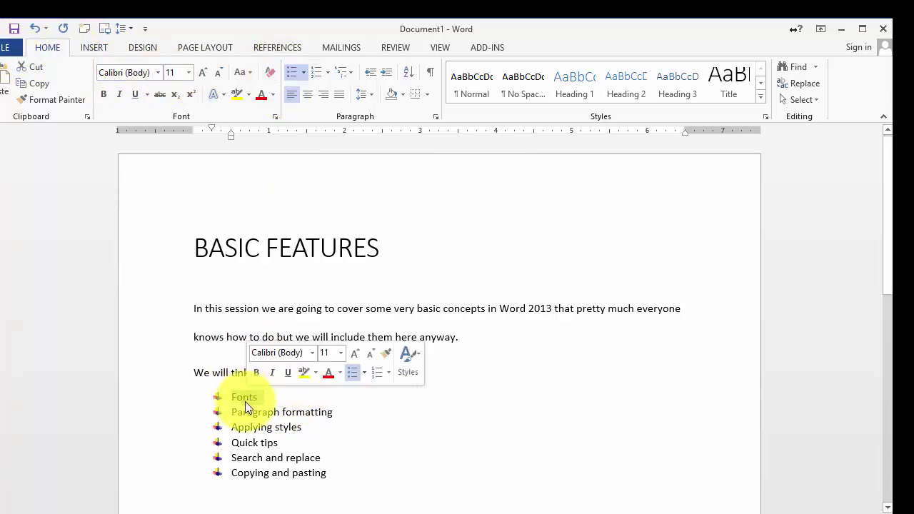
{"action": "left_click", "coordinate": [257, 372]}
{"action": "left_click", "coordinate": [262, 435]}
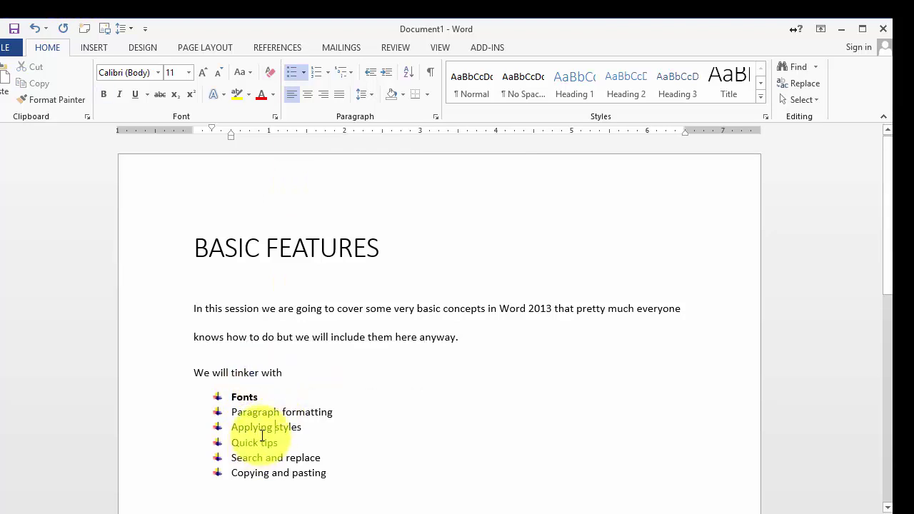
Underline the word 'Quick' in the 'Quick tips' item.
{"action": "double_click", "coordinate": [244, 443]}
{"action": "left_click", "coordinate": [292, 423]}
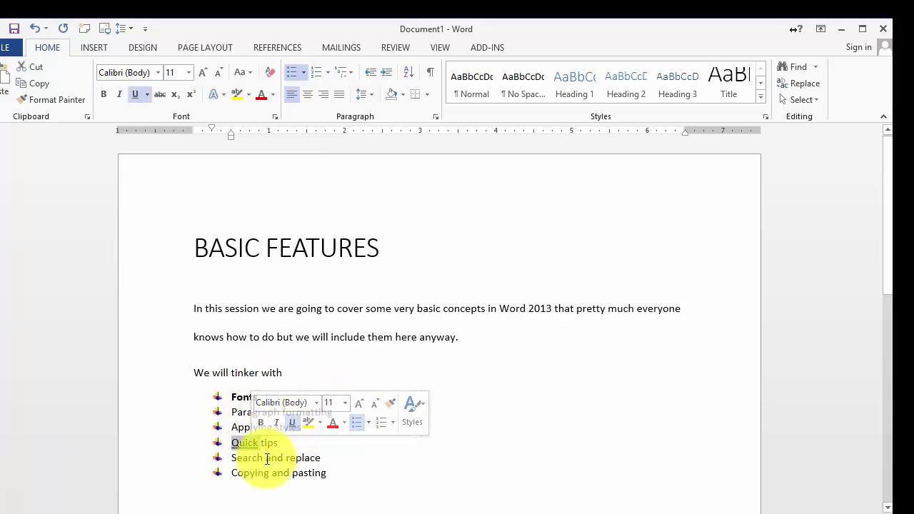
{"action": "left_click", "coordinate": [325, 471]}
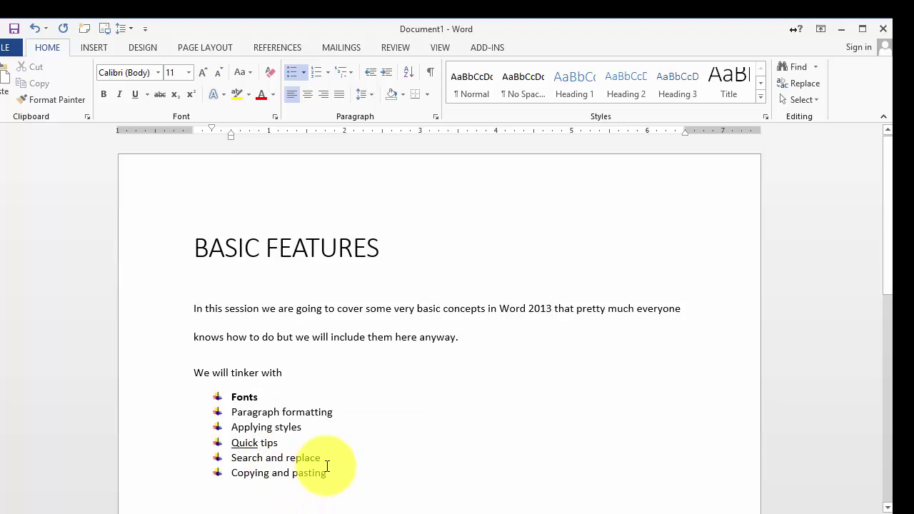
{"action": "double_click", "coordinate": [251, 429]}
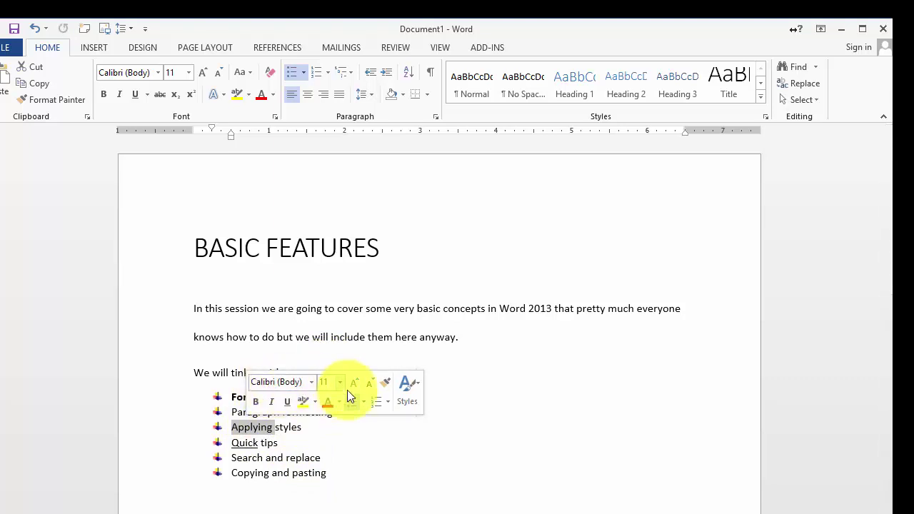
{"action": "left_click", "coordinate": [413, 456]}
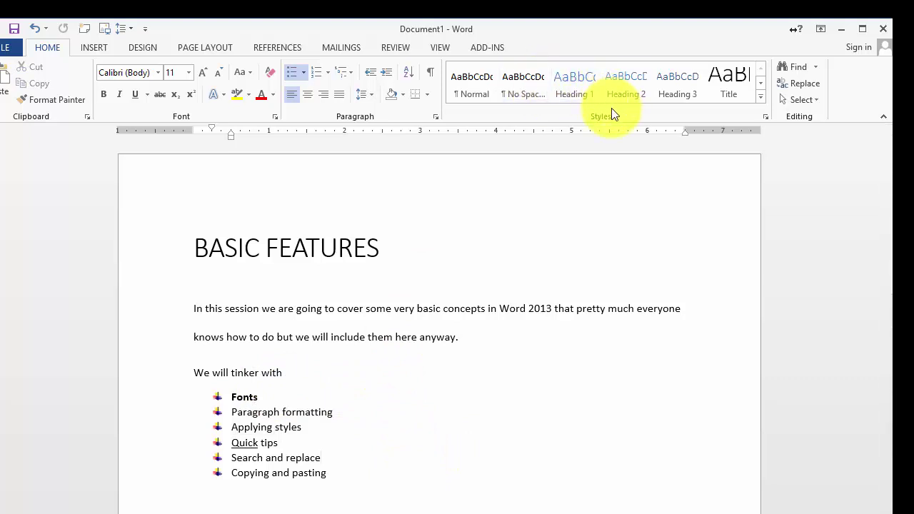
Apply the Heading 1 style to the 'We will tinker with' line.
{"action": "left_click", "coordinate": [306, 367]}
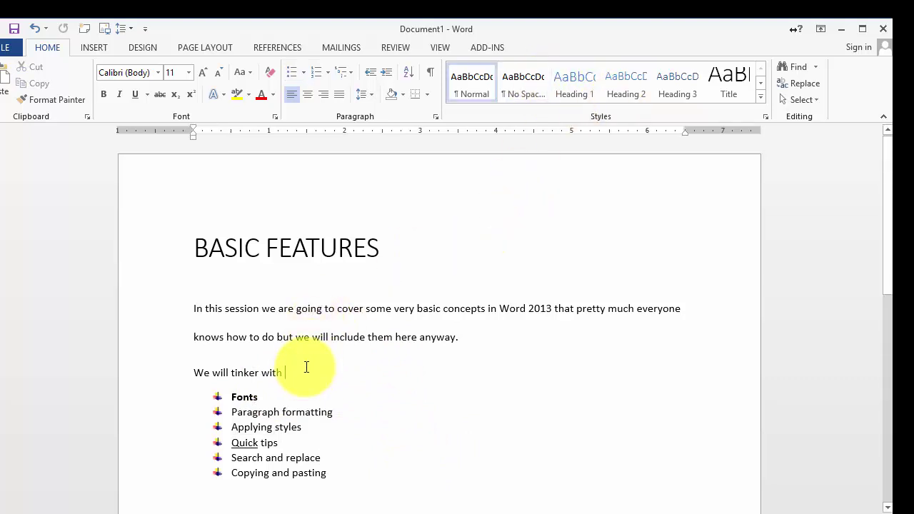
{"action": "left_click_drag", "start_coordinate": [306, 367], "coordinate": [190, 369]}
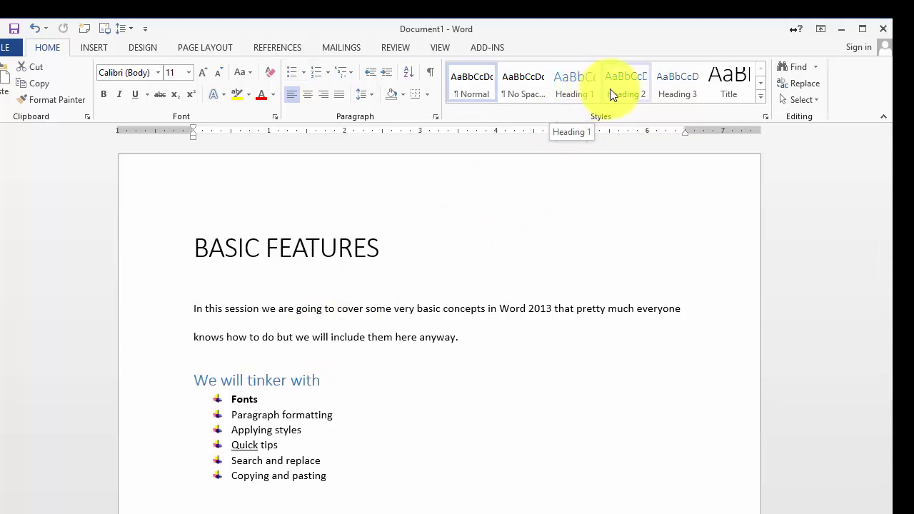
{"action": "left_click", "coordinate": [573, 88]}
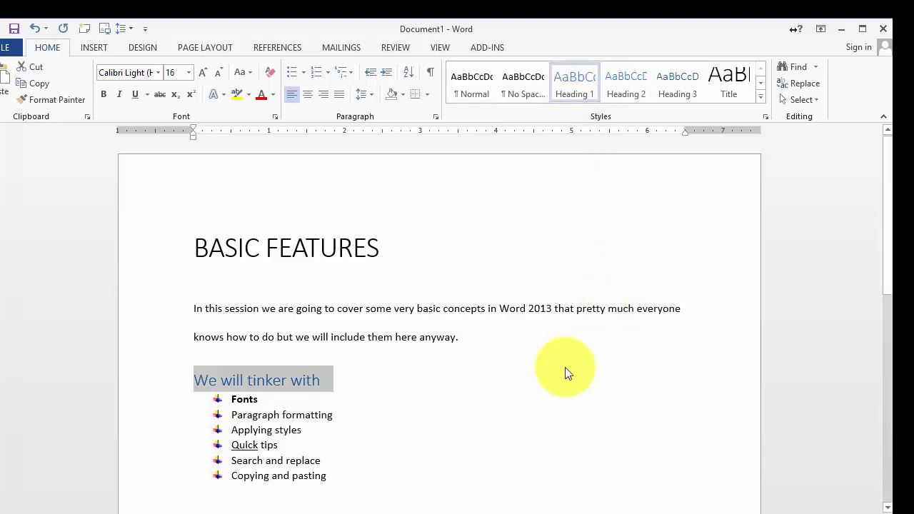
{"action": "left_click", "coordinate": [516, 375]}
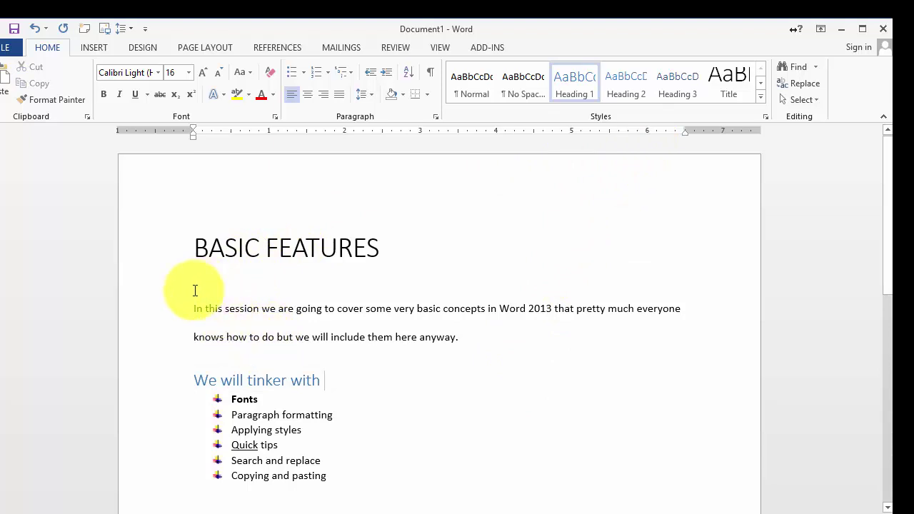
Append 2013 to the 'Search and replace' and 'Applying styles' bullets.
{"action": "left_click", "coordinate": [195, 249]}
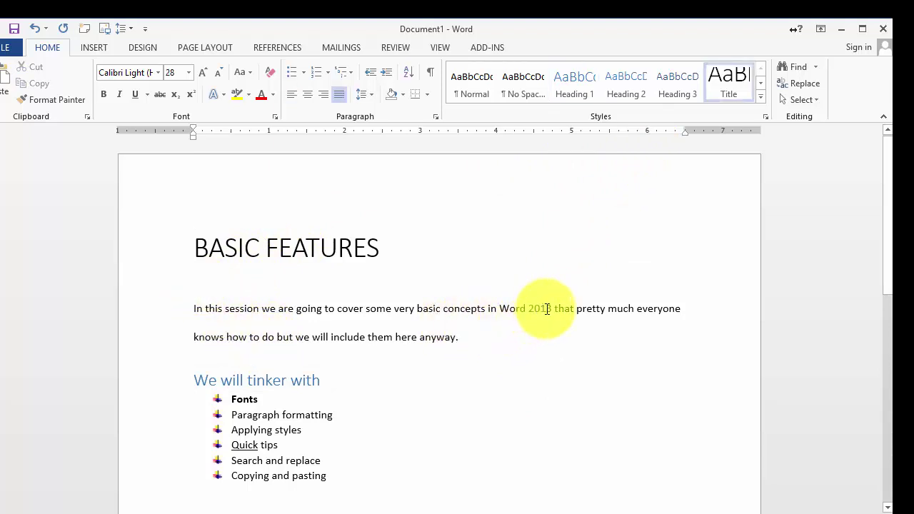
{"action": "left_click", "coordinate": [326, 459]}
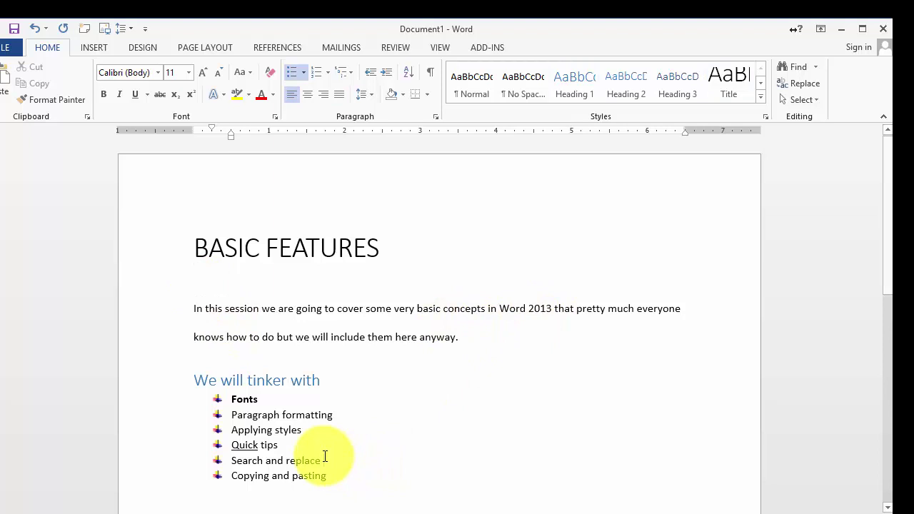
{"action": "type", "text": "203"}
{"action": "left_click", "coordinate": [333, 429]}
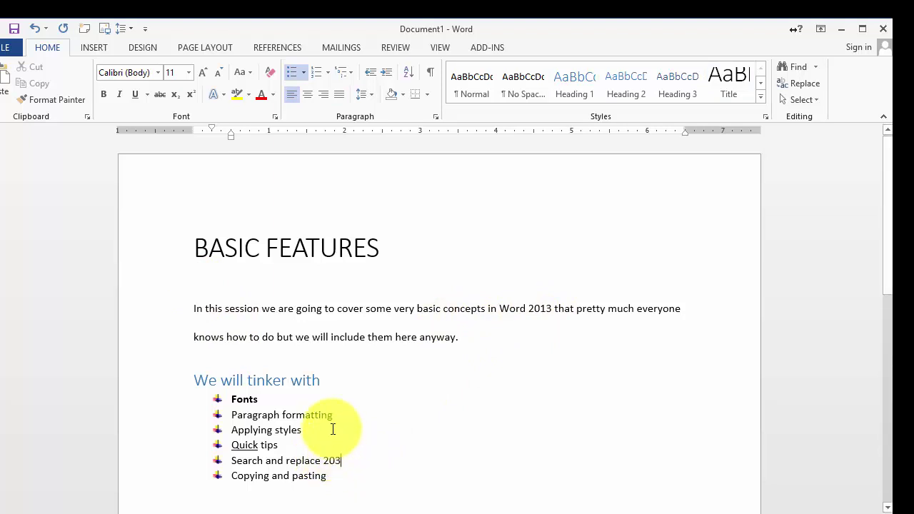
{"action": "type", "text": "2013"}
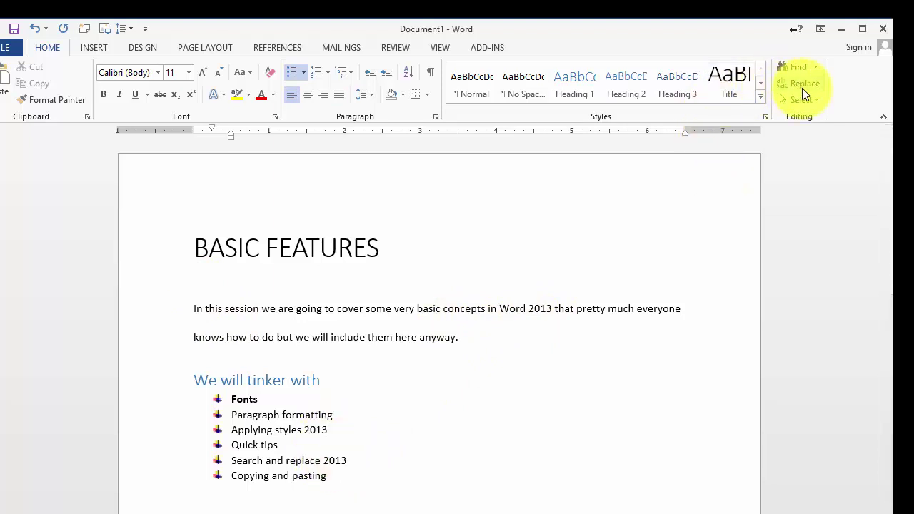
In Find and Replace, search for 2015, which finds nothing.
{"action": "left_click", "coordinate": [799, 84]}
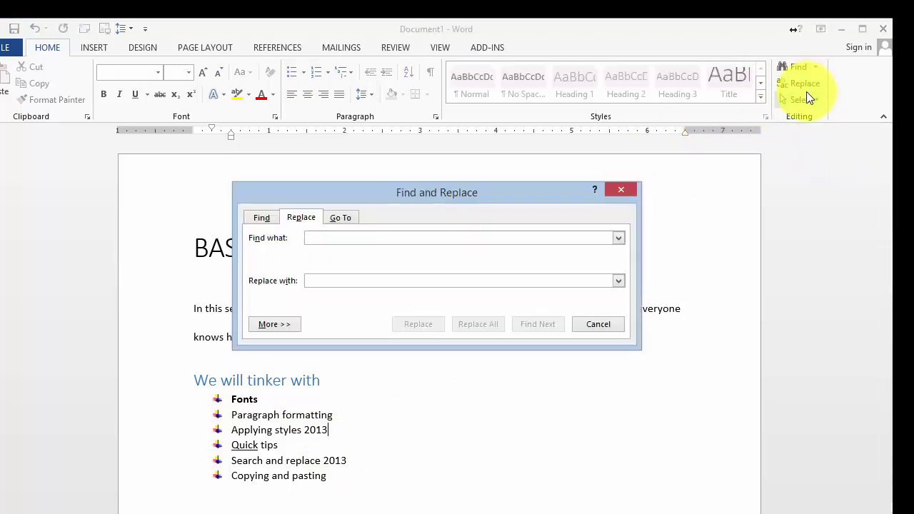
{"action": "type", "text": "20"}
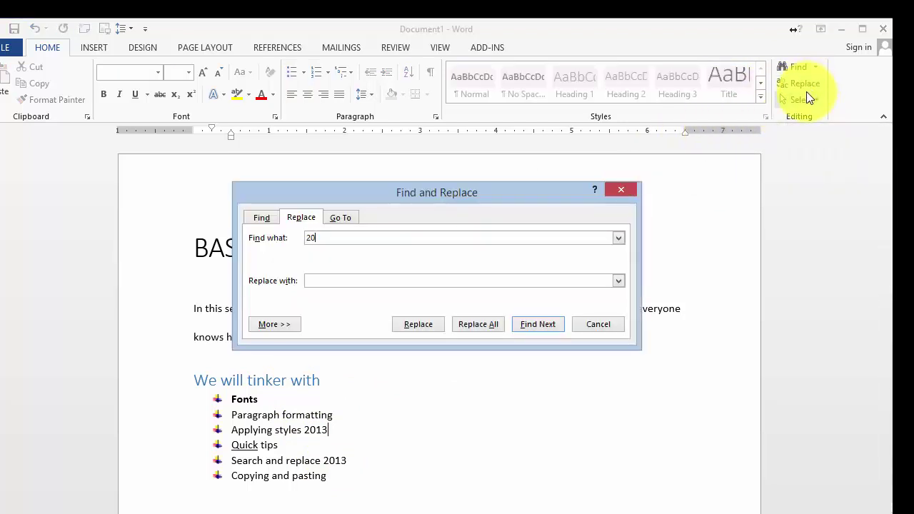
{"action": "type", "text": "15"}
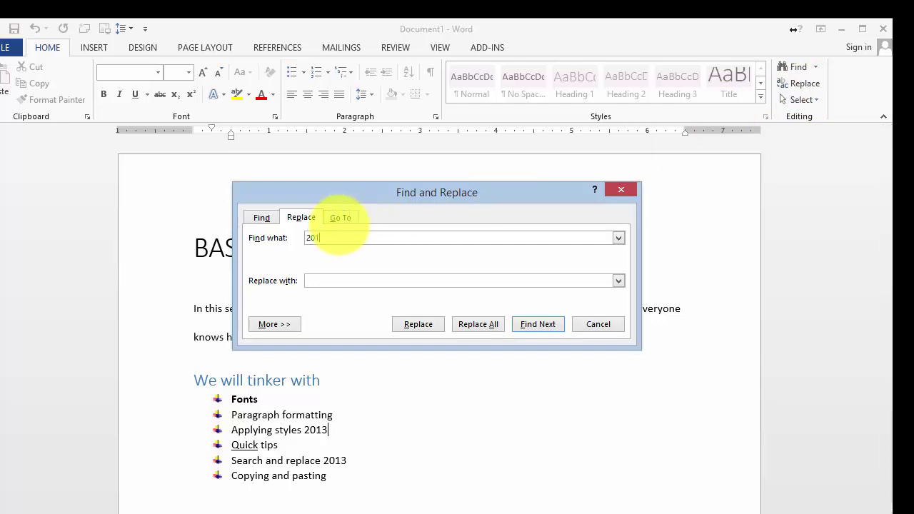
{"action": "left_click", "coordinate": [315, 278]}
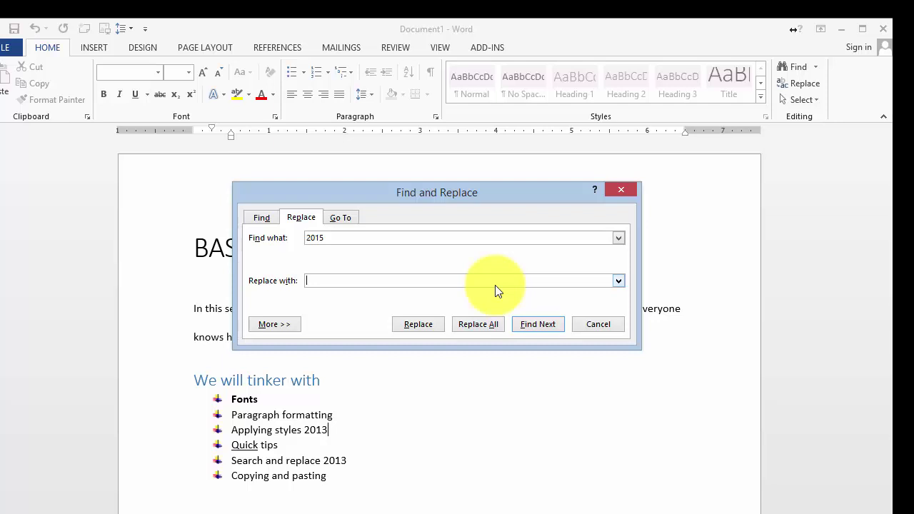
{"action": "type", "text": "Of"}
{"action": "key", "text": "BackSpace"}
{"action": "key", "text": "BackSpace"}
{"action": "key", "text": "BackSpace"}
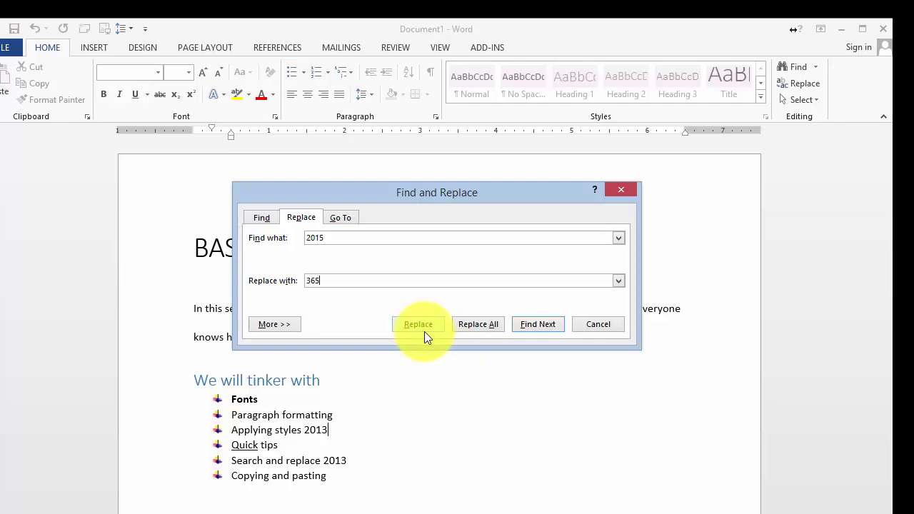
{"action": "left_click", "coordinate": [534, 326]}
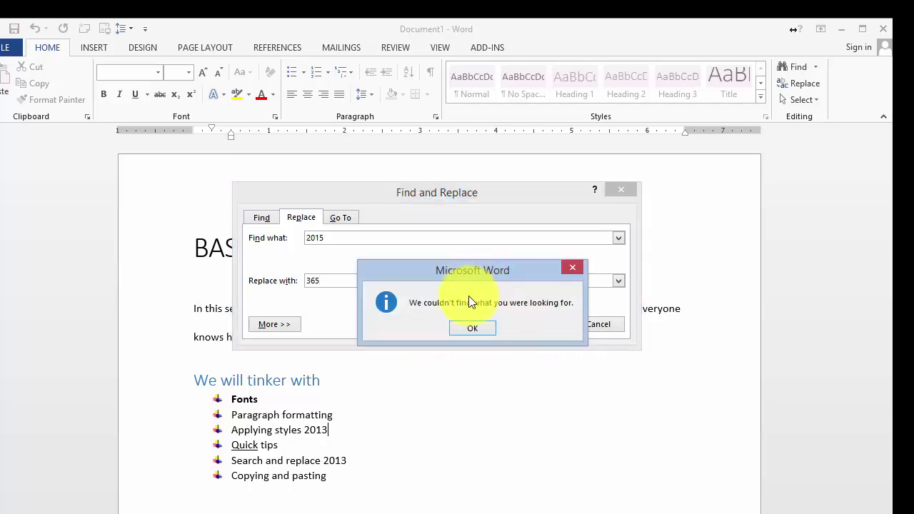
{"action": "left_click", "coordinate": [463, 330]}
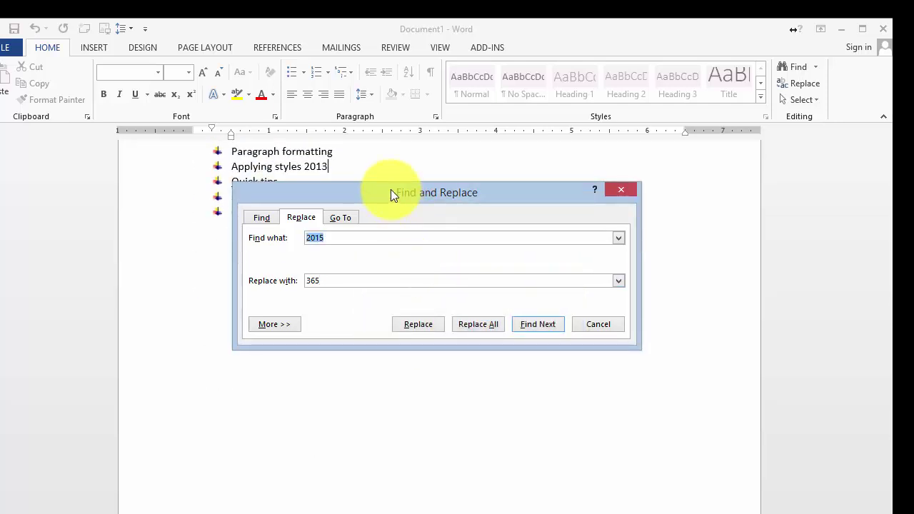
Change the search to 2013 and replace every occurrence with 365.
{"action": "left_click_drag", "start_coordinate": [391, 189], "coordinate": [471, 321]}
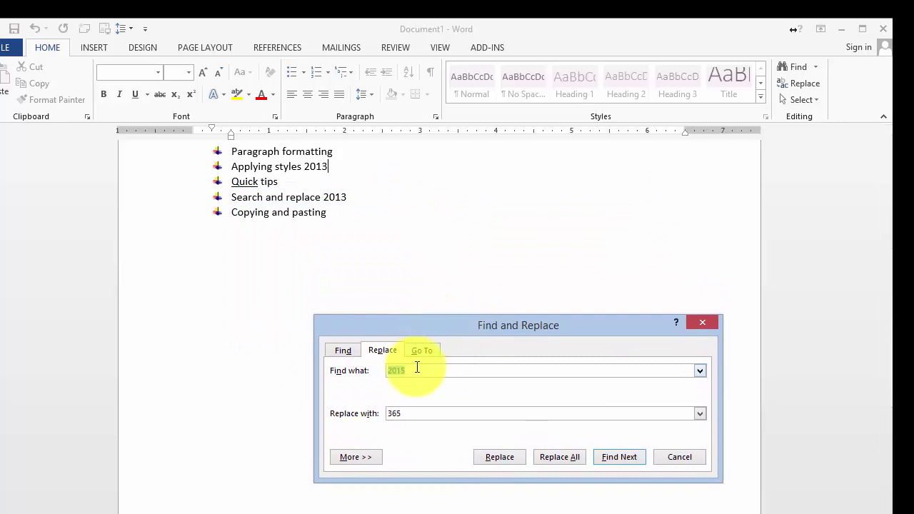
{"action": "type", "text": "2013"}
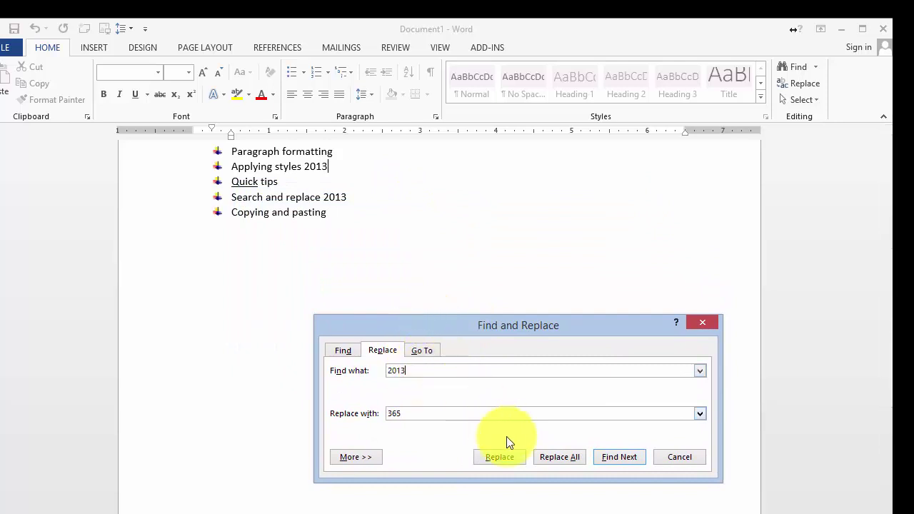
{"action": "left_click", "coordinate": [619, 456]}
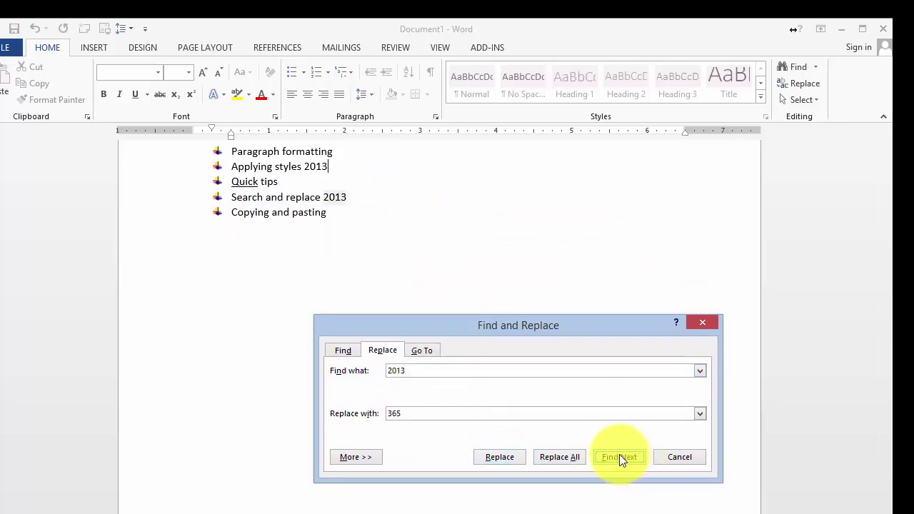
{"action": "left_click", "coordinate": [498, 458]}
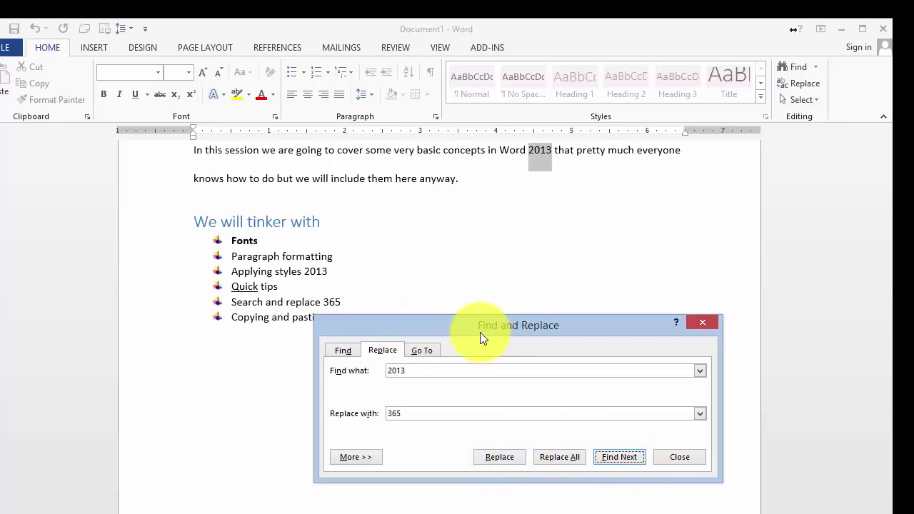
{"action": "left_click", "coordinate": [612, 457]}
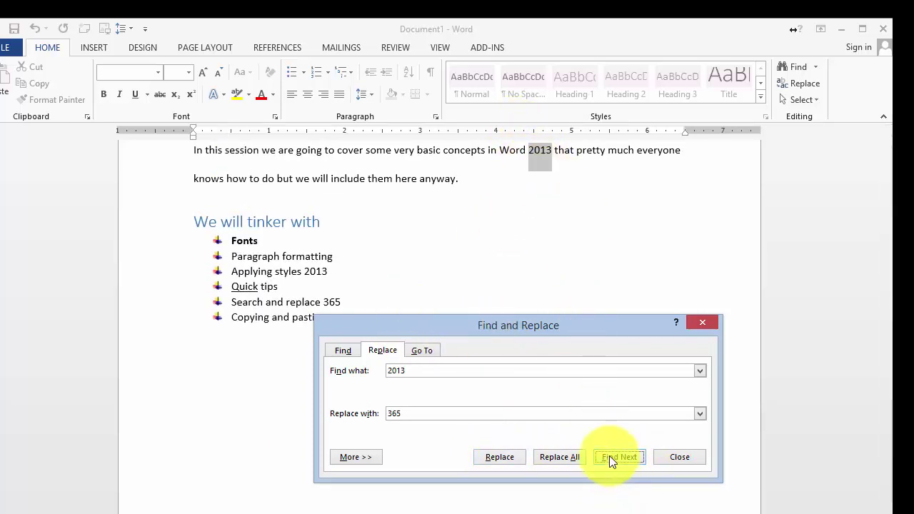
{"action": "left_click", "coordinate": [548, 459]}
{"action": "left_click", "coordinate": [484, 330]}
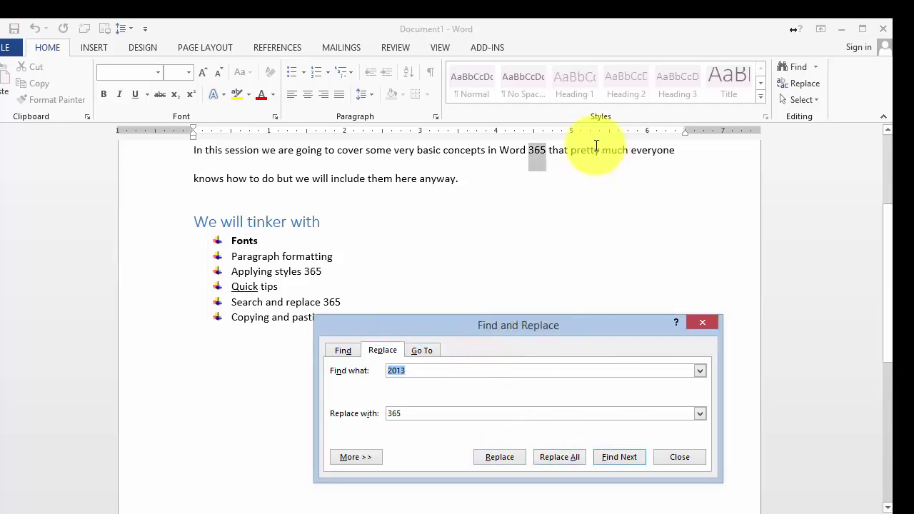
{"action": "left_click", "coordinate": [541, 150]}
Close the Find and Replace dialog and return to the bullet list.
{"action": "left_click", "coordinate": [320, 284]}
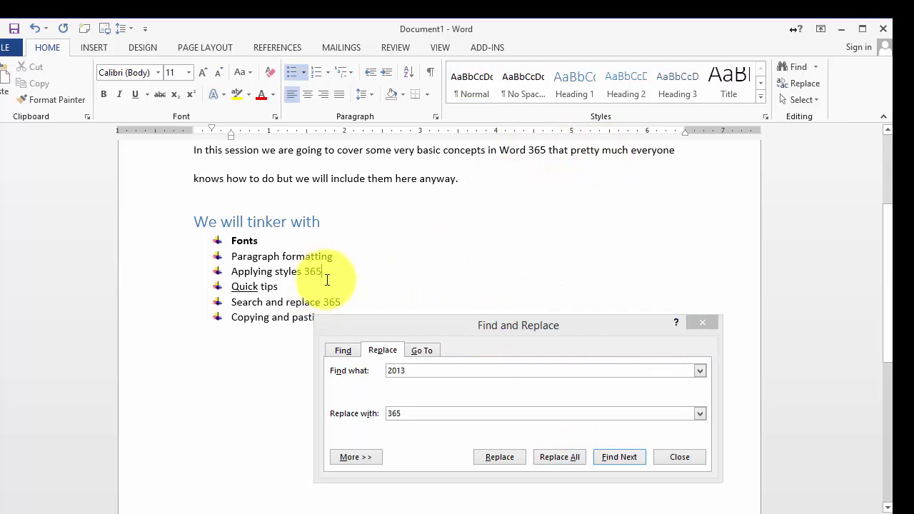
{"action": "scroll", "coordinate": [571, 267], "scroll_direction": "down", "scroll_amount": 3}
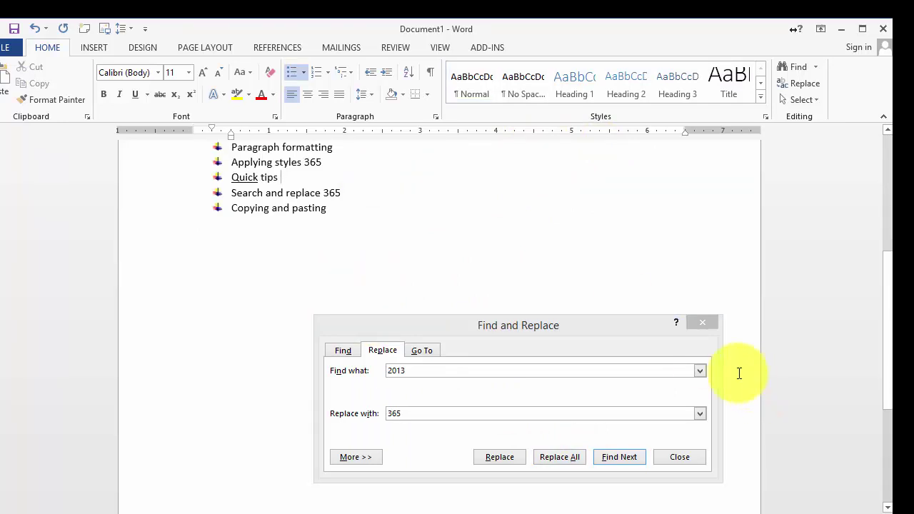
{"action": "left_click", "coordinate": [684, 456]}
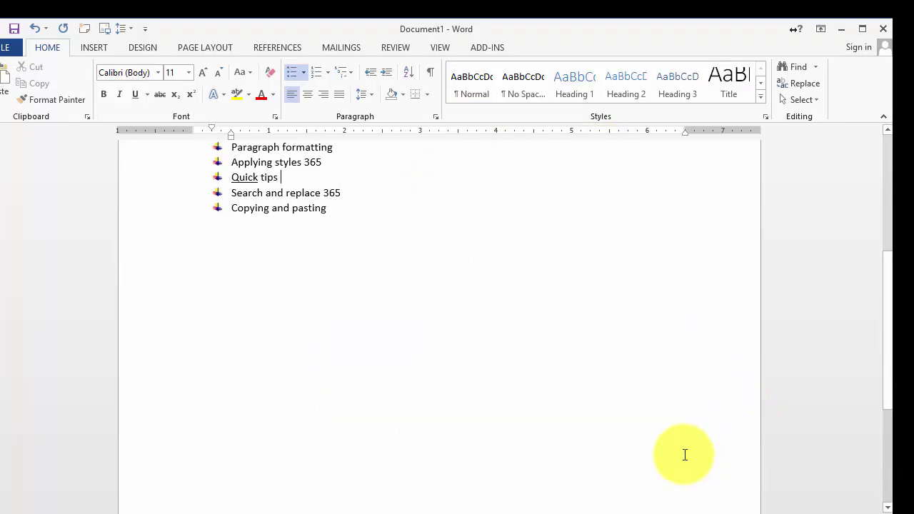
{"action": "left_click", "coordinate": [299, 240]}
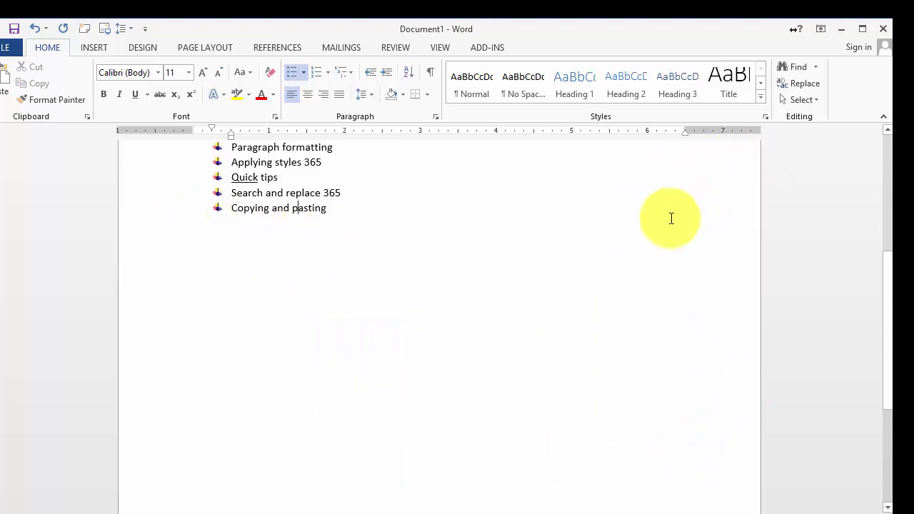
Reopen Find and Replace, expand its extra search options, and view the Format list.
{"action": "left_click", "coordinate": [813, 84]}
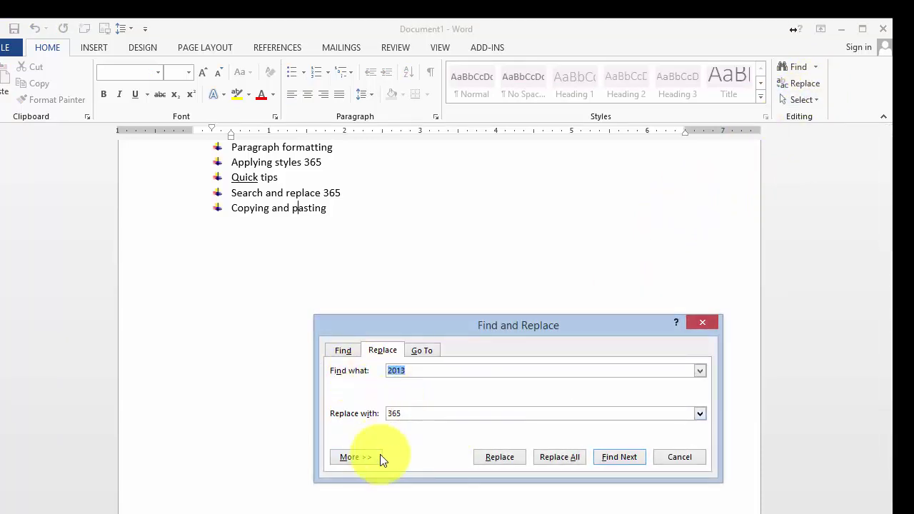
{"action": "left_click_drag", "start_coordinate": [492, 324], "coordinate": [453, 273]}
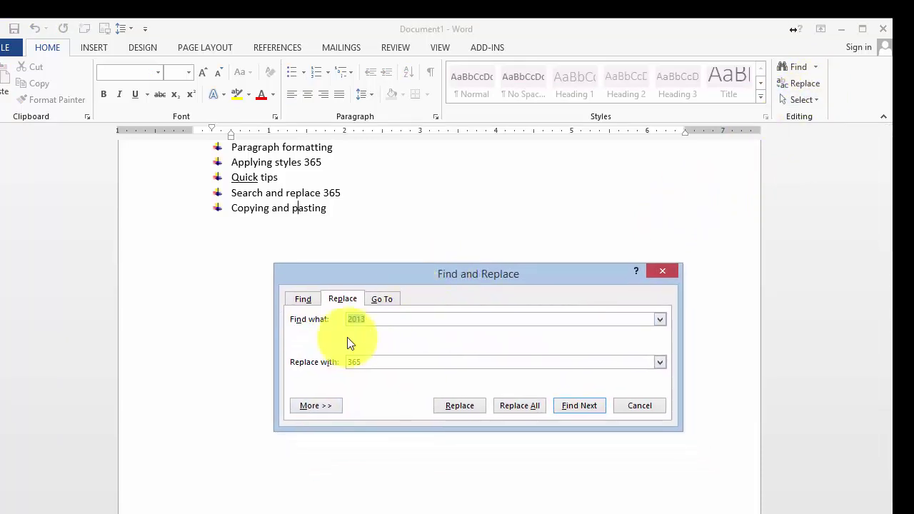
{"action": "left_click", "coordinate": [316, 405]}
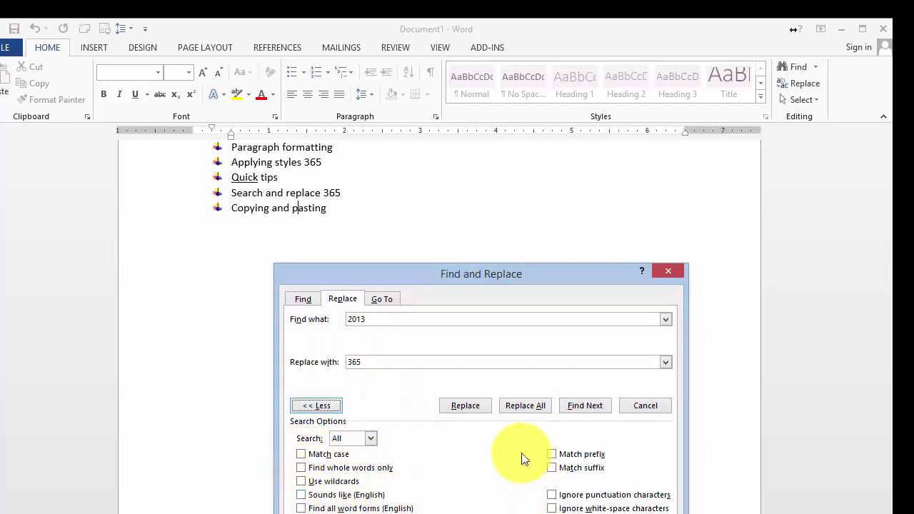
{"action": "left_click_drag", "start_coordinate": [454, 278], "coordinate": [437, 202]}
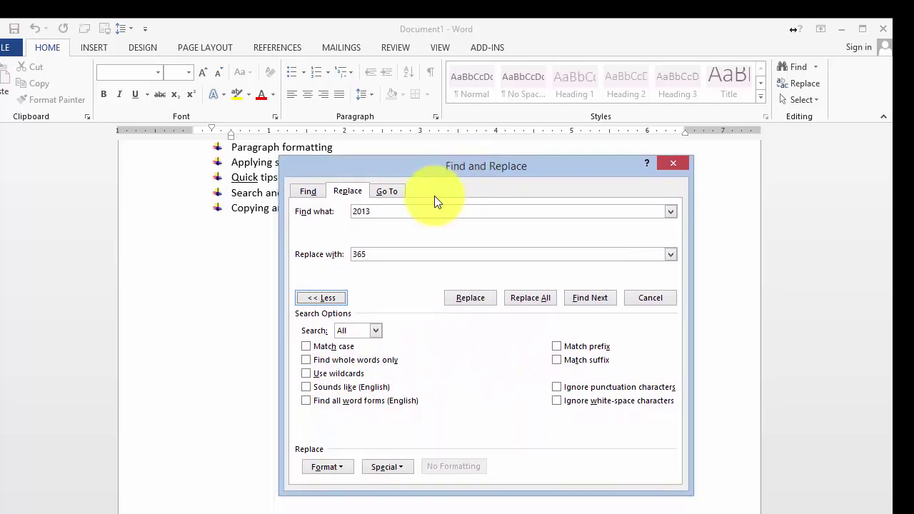
{"action": "left_click", "coordinate": [346, 466]}
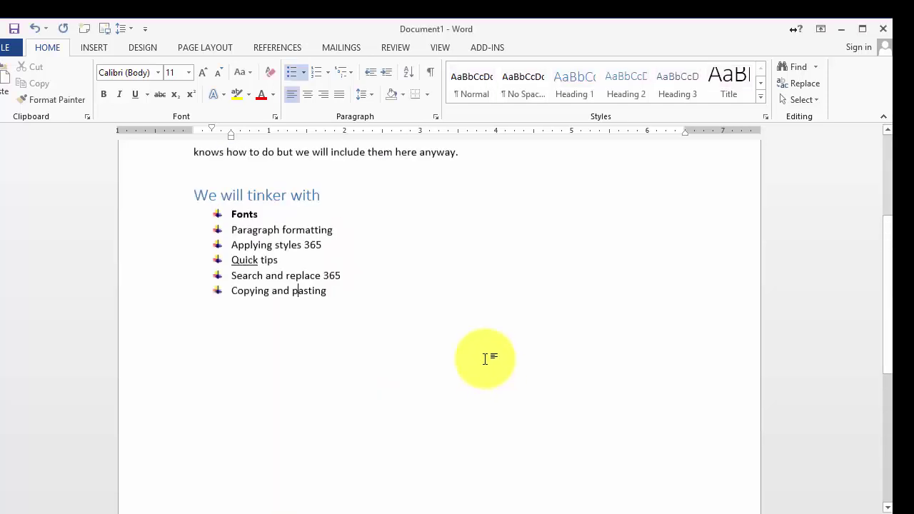
{"action": "scroll", "coordinate": [457, 357], "scroll_direction": "up", "scroll_amount": 5}
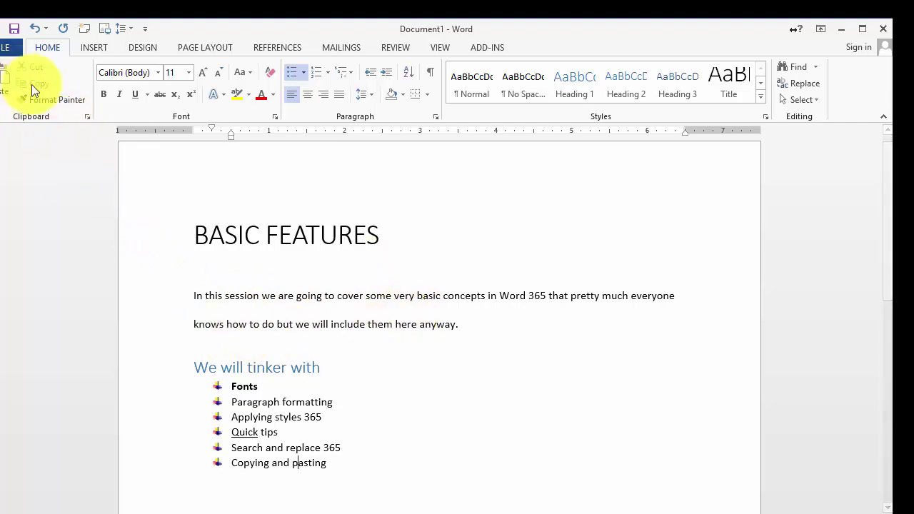
Make the BASIC FEATURES title bold and red.
{"action": "left_click", "coordinate": [3, 96]}
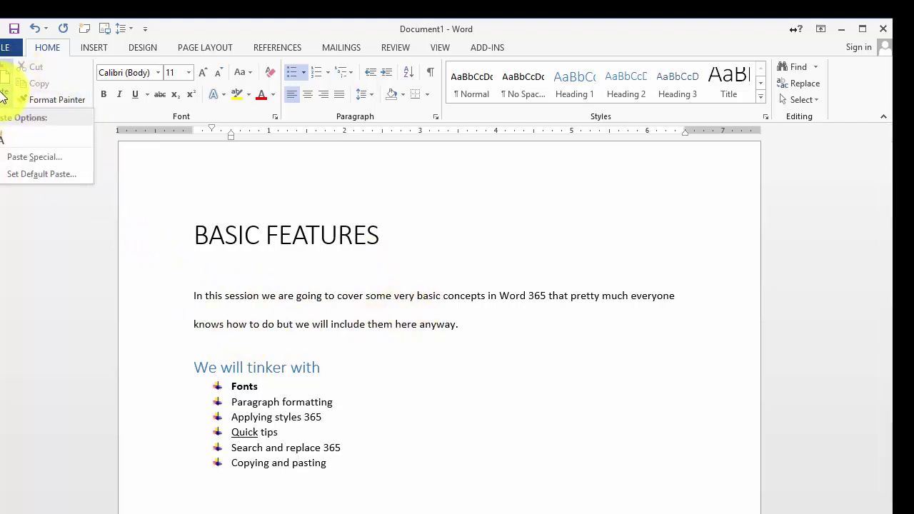
{"action": "left_click", "coordinate": [333, 274]}
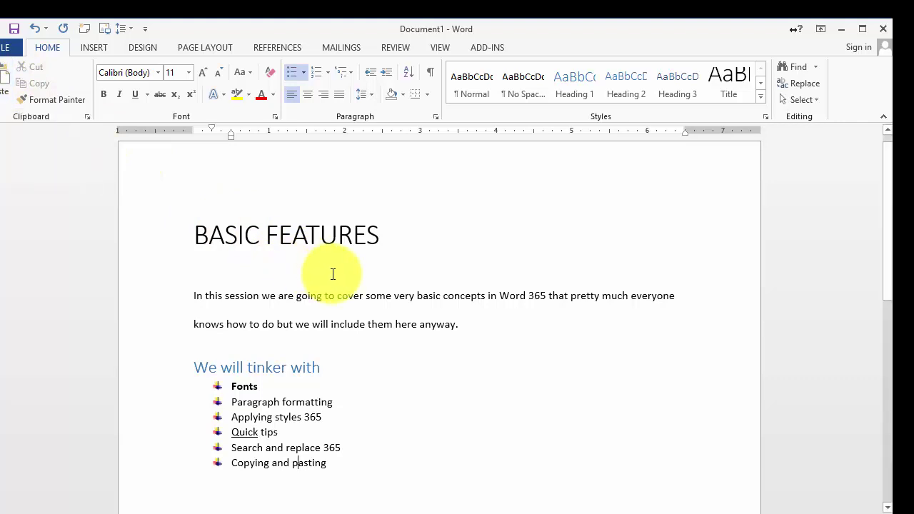
{"action": "left_click", "coordinate": [359, 281]}
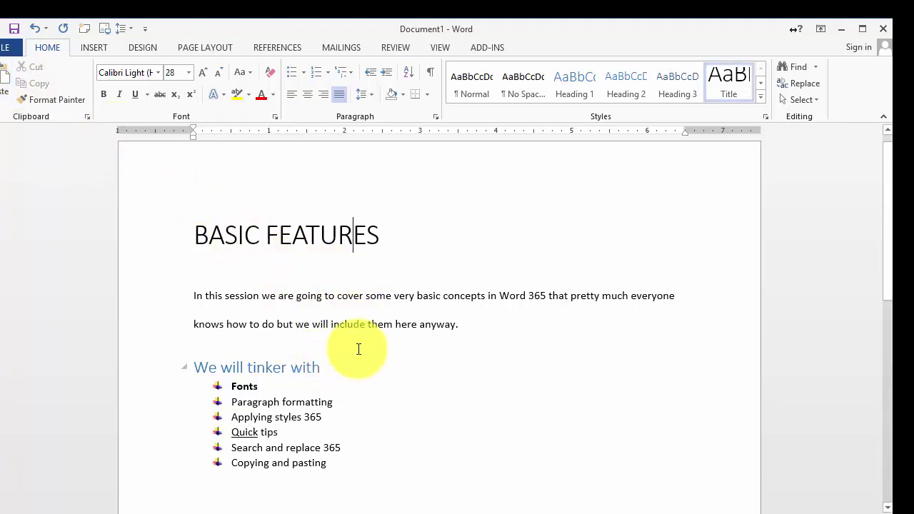
{"action": "left_click_drag", "start_coordinate": [376, 237], "coordinate": [196, 220]}
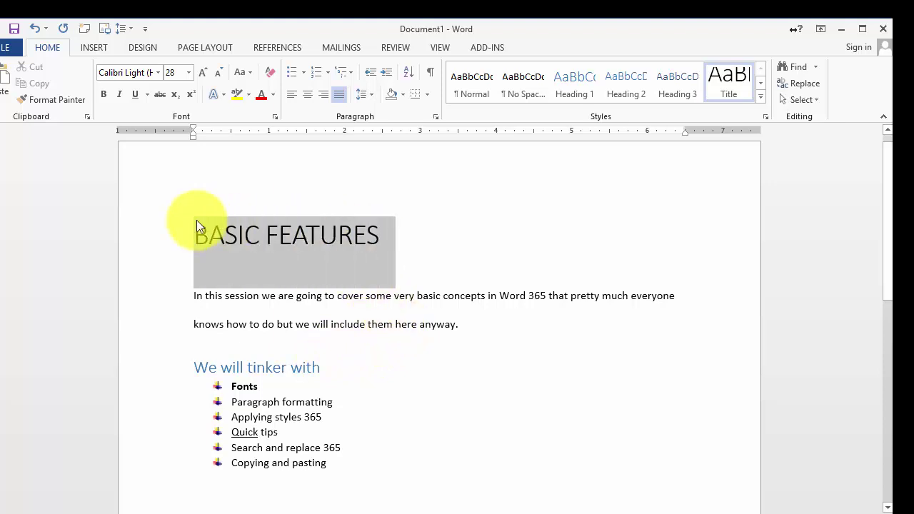
{"action": "left_click", "coordinate": [104, 94]}
{"action": "left_click", "coordinate": [262, 94]}
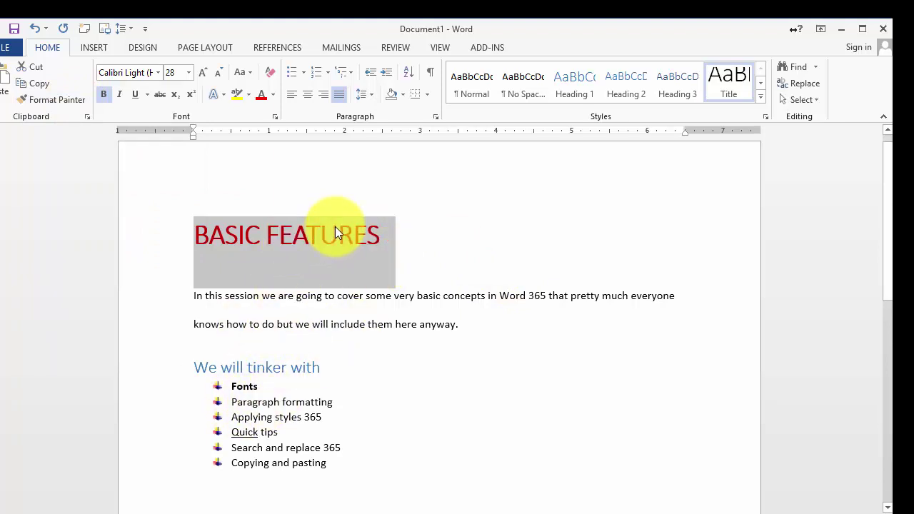
Copy the title's bold red formatting onto the 'We will tinker with' heading with Format Painter.
{"action": "left_click", "coordinate": [65, 100]}
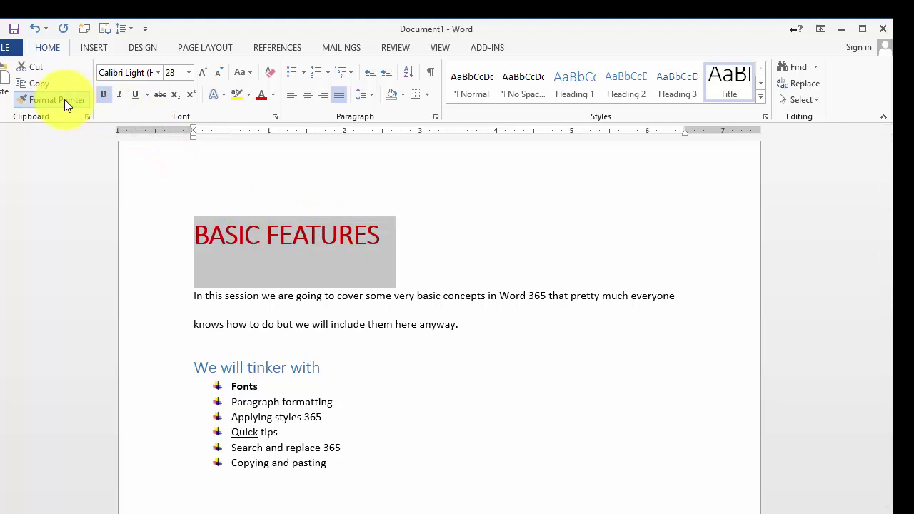
{"action": "left_click_drag", "start_coordinate": [327, 367], "coordinate": [201, 364]}
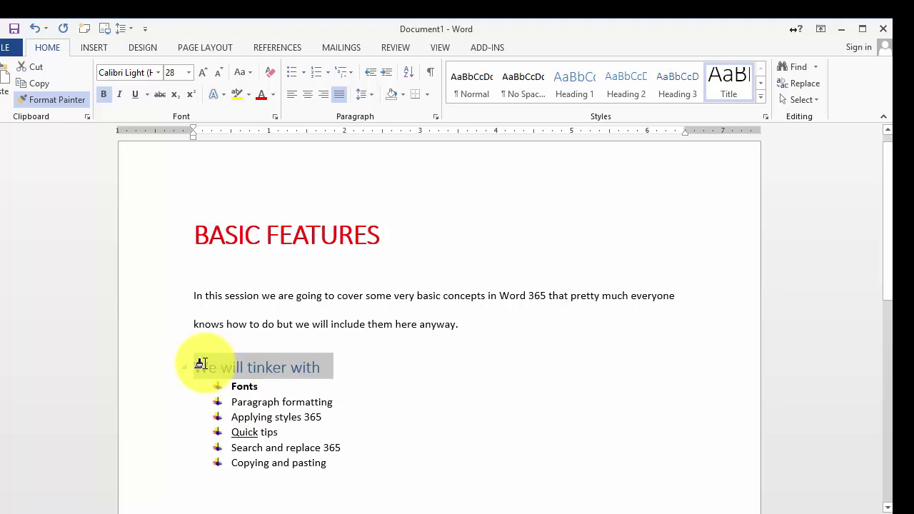
{"action": "left_click_drag", "start_coordinate": [200, 364], "coordinate": [200, 368]}
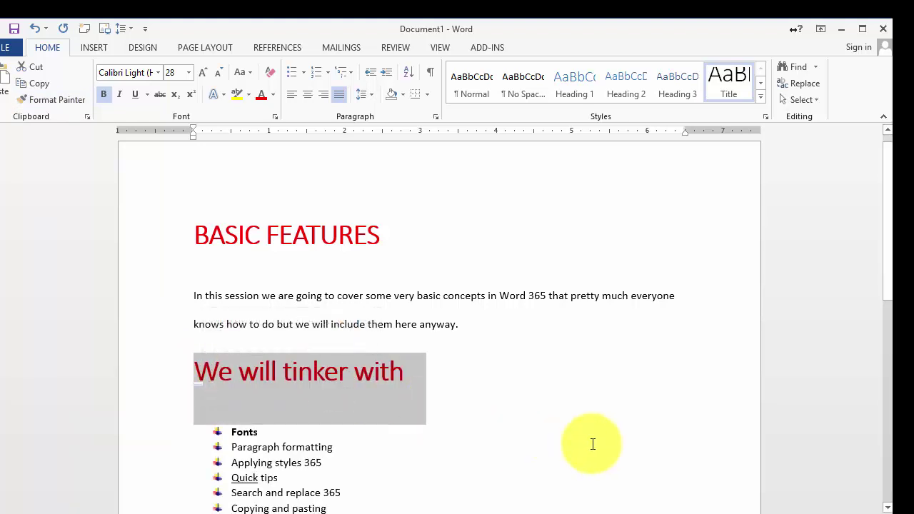
{"action": "left_click", "coordinate": [519, 417]}
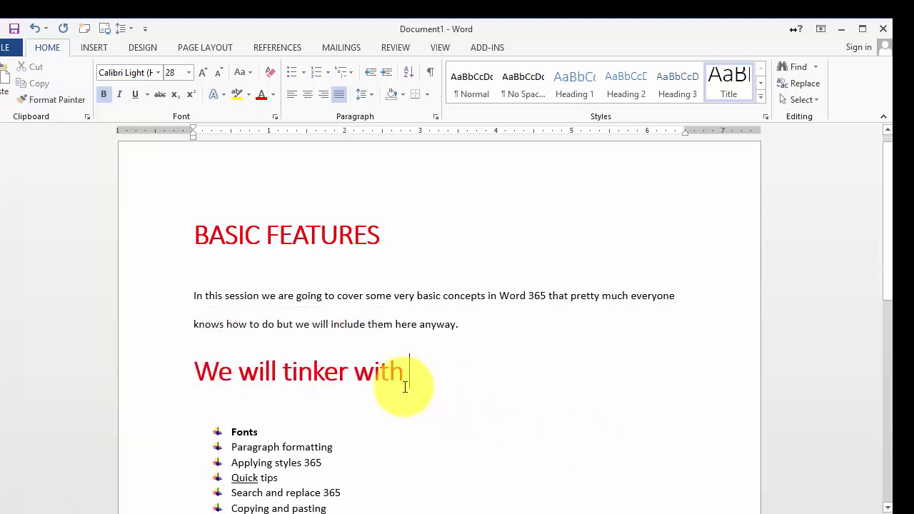
{"action": "scroll", "coordinate": [425, 432], "scroll_direction": "down", "scroll_amount": 2}
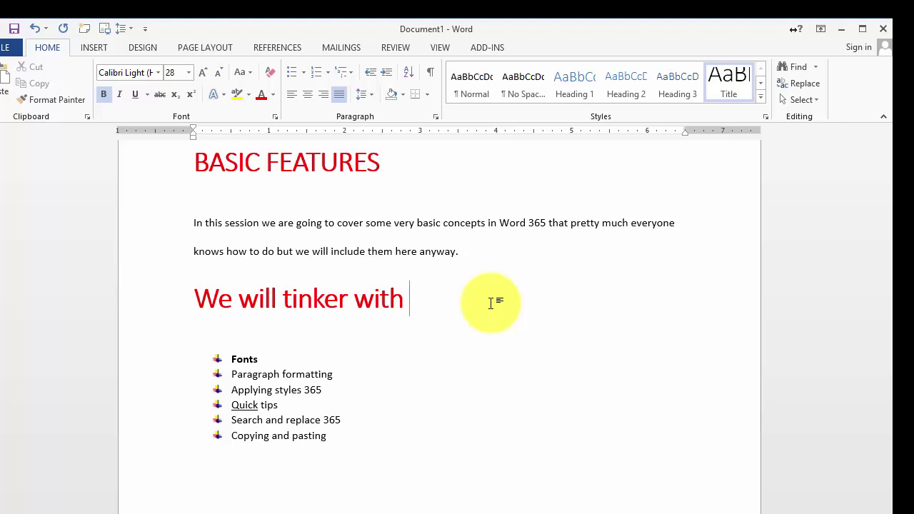
{"action": "scroll", "coordinate": [408, 421], "scroll_direction": "up", "scroll_amount": 1}
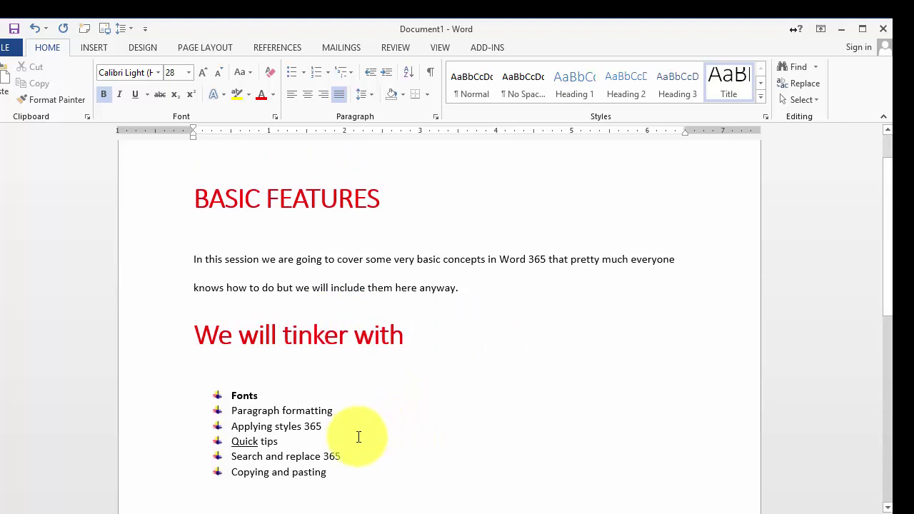
{"action": "left_click", "coordinate": [238, 259]}
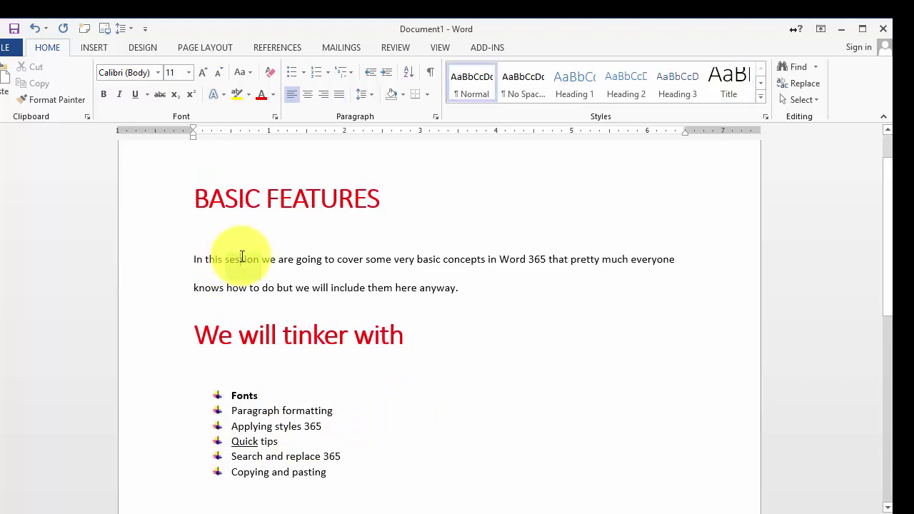
{"action": "double_click", "coordinate": [243, 258]}
{"action": "triple_click", "coordinate": [275, 260]}
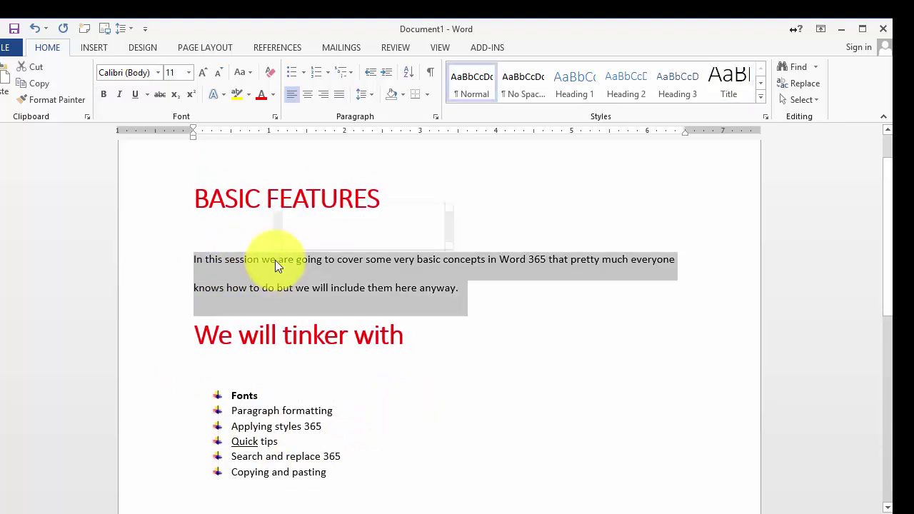
{"action": "left_click", "coordinate": [325, 276]}
{"action": "triple_click", "coordinate": [307, 262]}
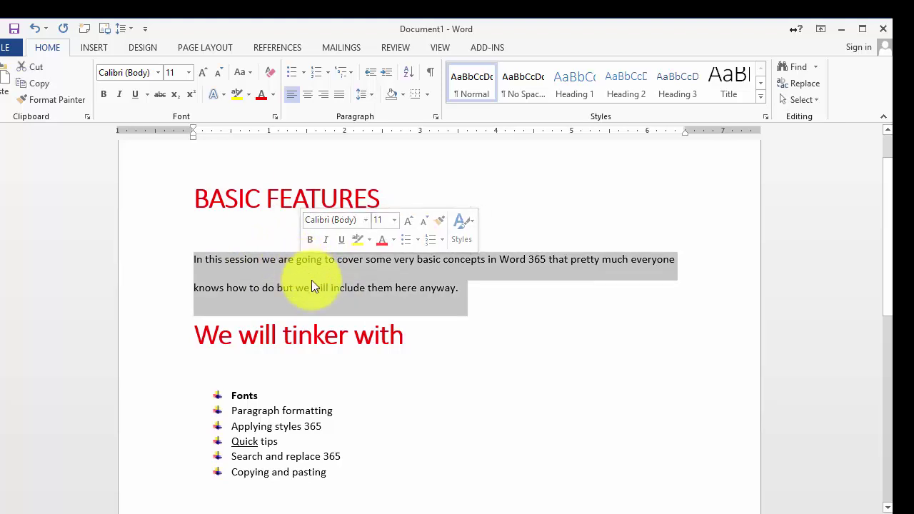
{"action": "left_click", "coordinate": [407, 335]}
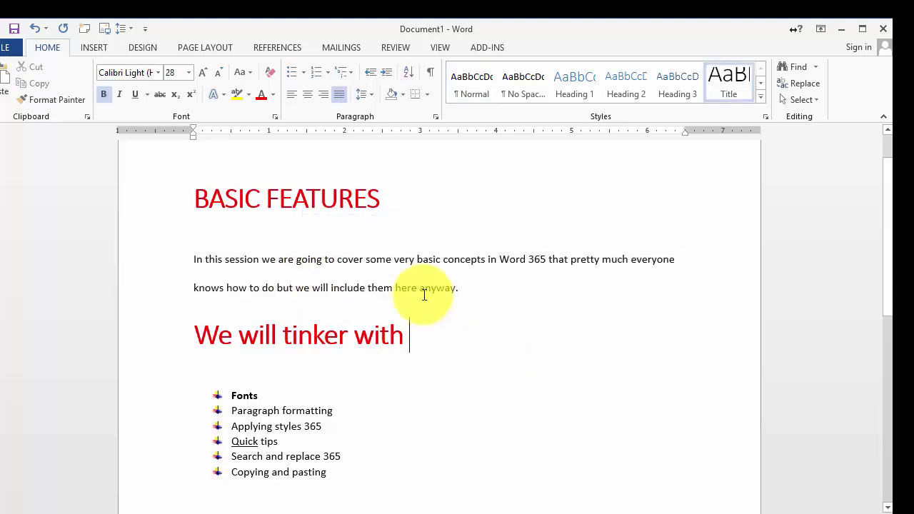
{"action": "double_click", "coordinate": [317, 259]}
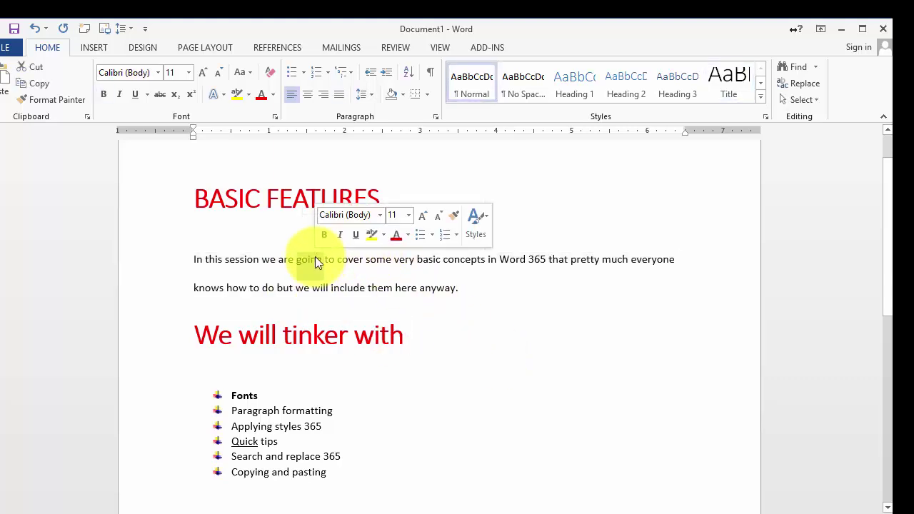
{"action": "left_click", "coordinate": [356, 270]}
{"action": "triple_click", "coordinate": [356, 270]}
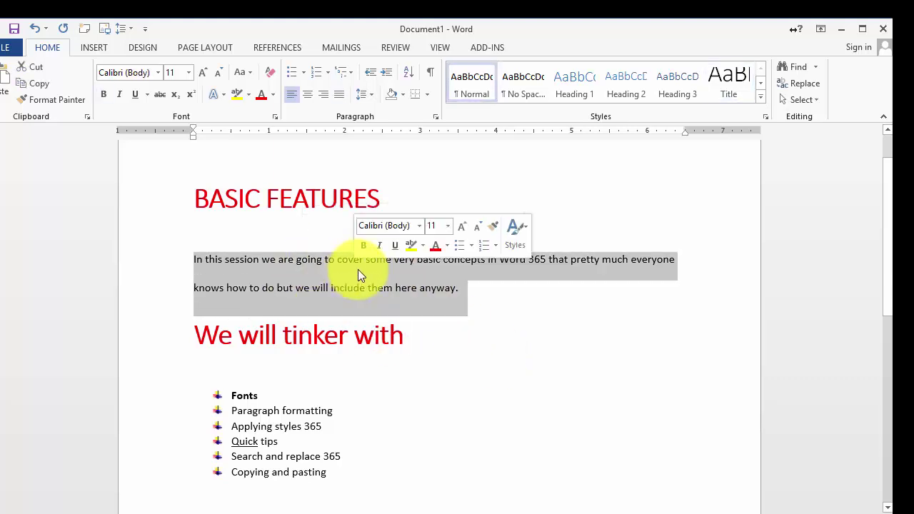
{"action": "left_click", "coordinate": [603, 369]}
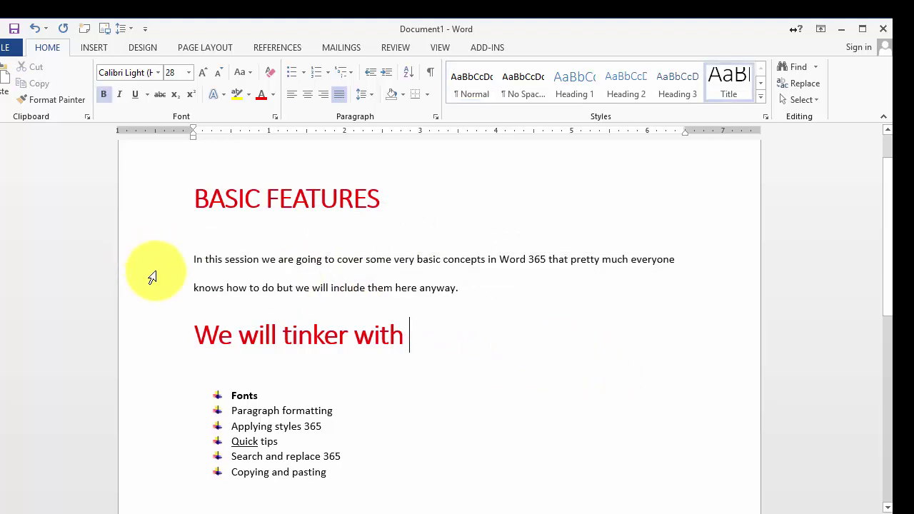
{"action": "left_click", "coordinate": [152, 277]}
{"action": "double_click", "coordinate": [152, 277]}
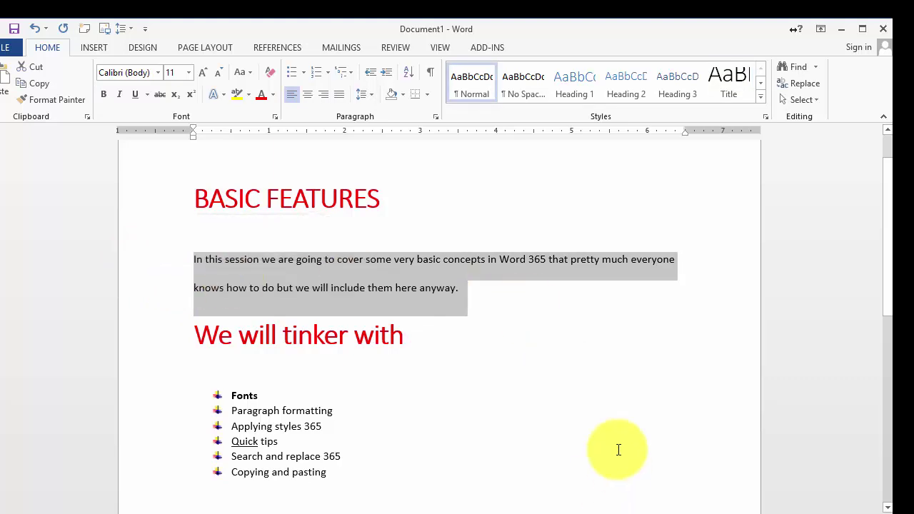
{"action": "left_click", "coordinate": [580, 394]}
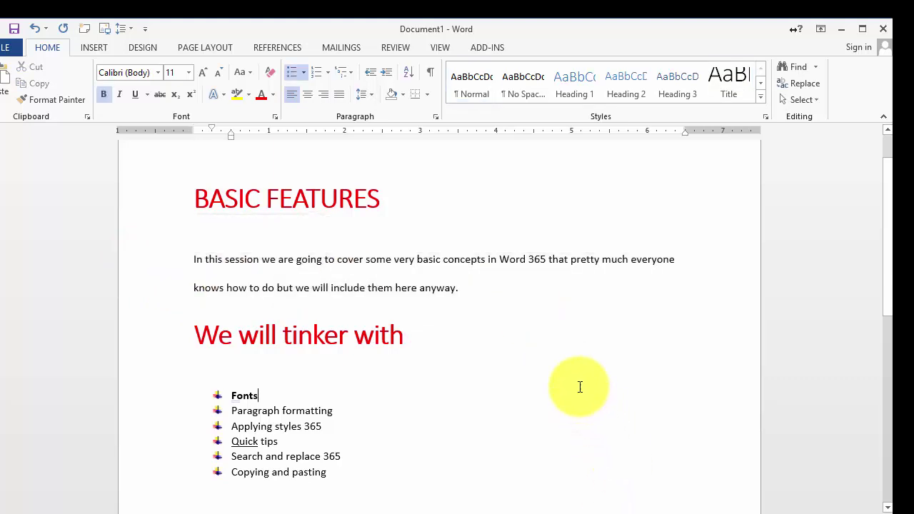
{"action": "left_click", "coordinate": [156, 274]}
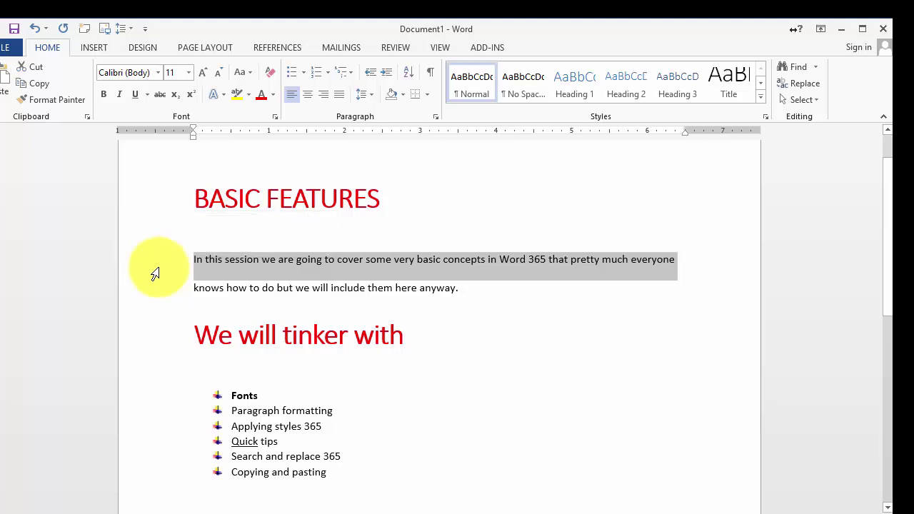
{"action": "double_click", "coordinate": [156, 273]}
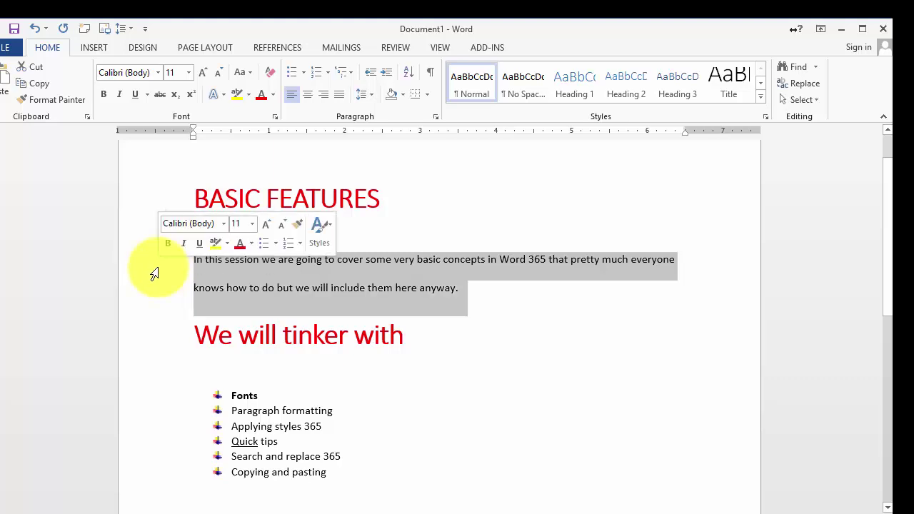
{"action": "left_click", "coordinate": [435, 286]}
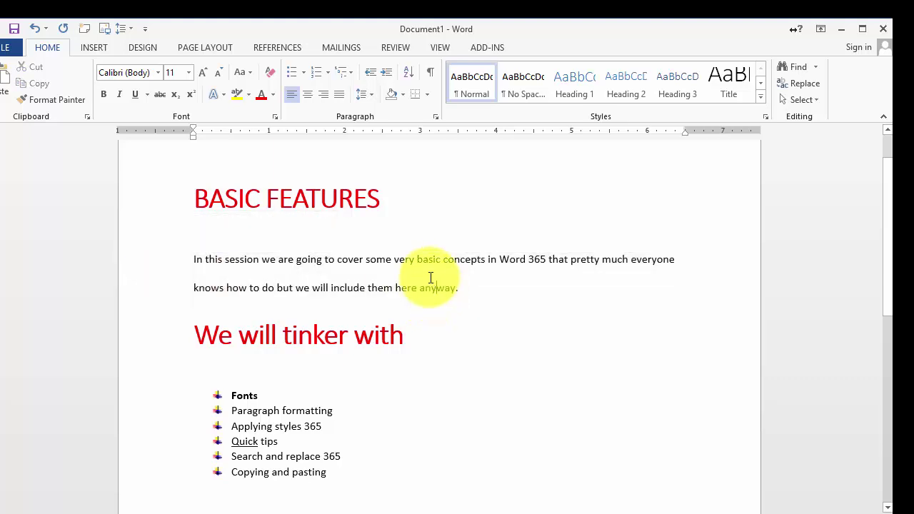
{"action": "triple_click", "coordinate": [272, 260]}
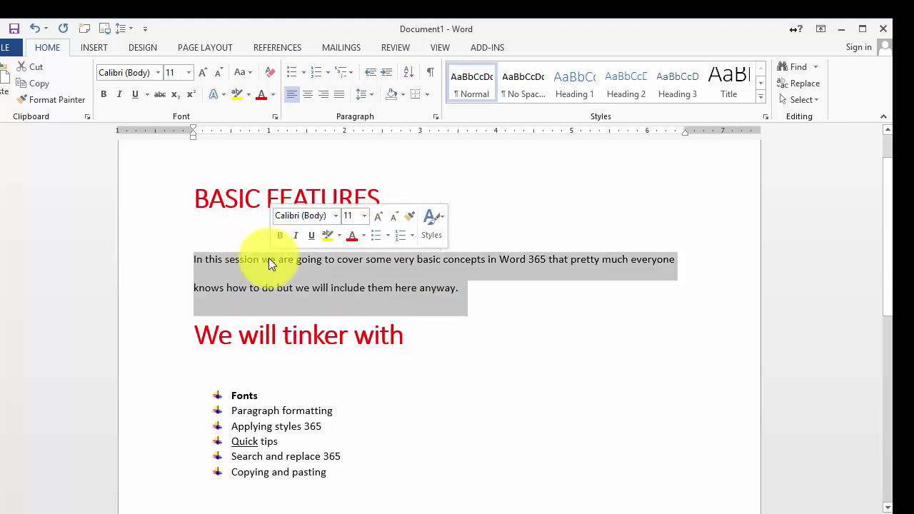
{"action": "left_click", "coordinate": [591, 342]}
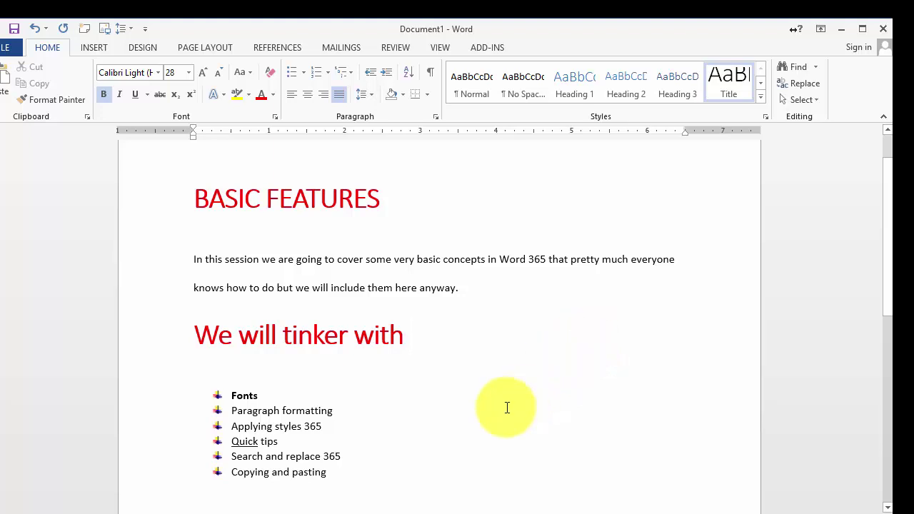